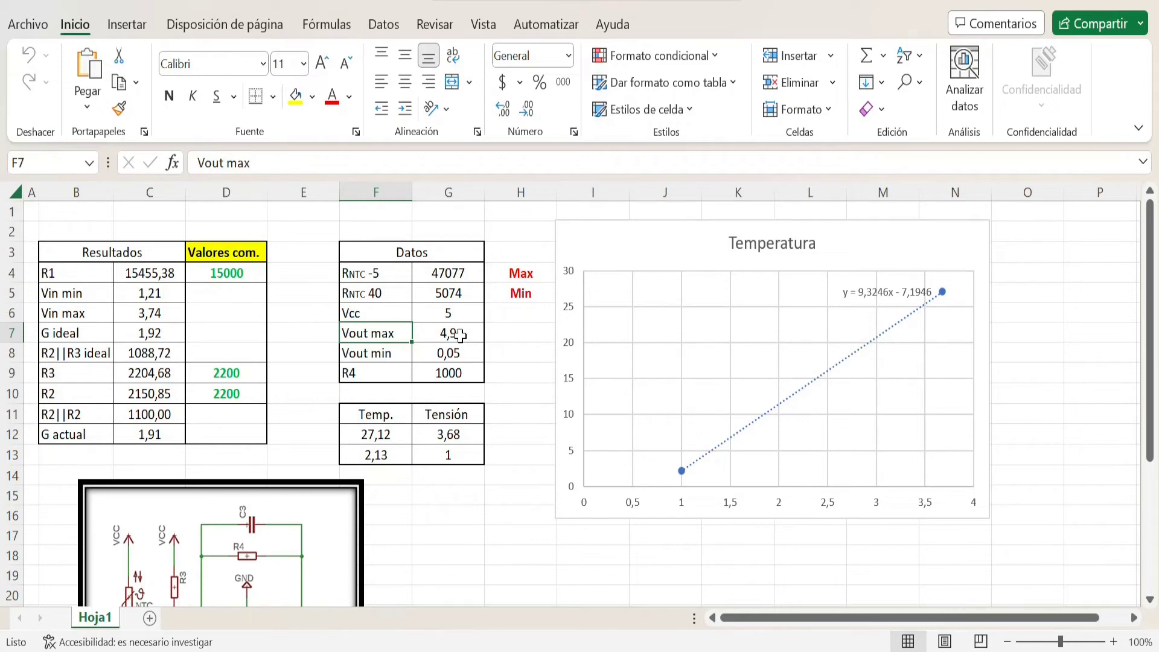
# - Examine the Vout max, Vout min and R4 values in the Datos table and the op-amp schematic below the tables
pyautogui.click(460, 335)
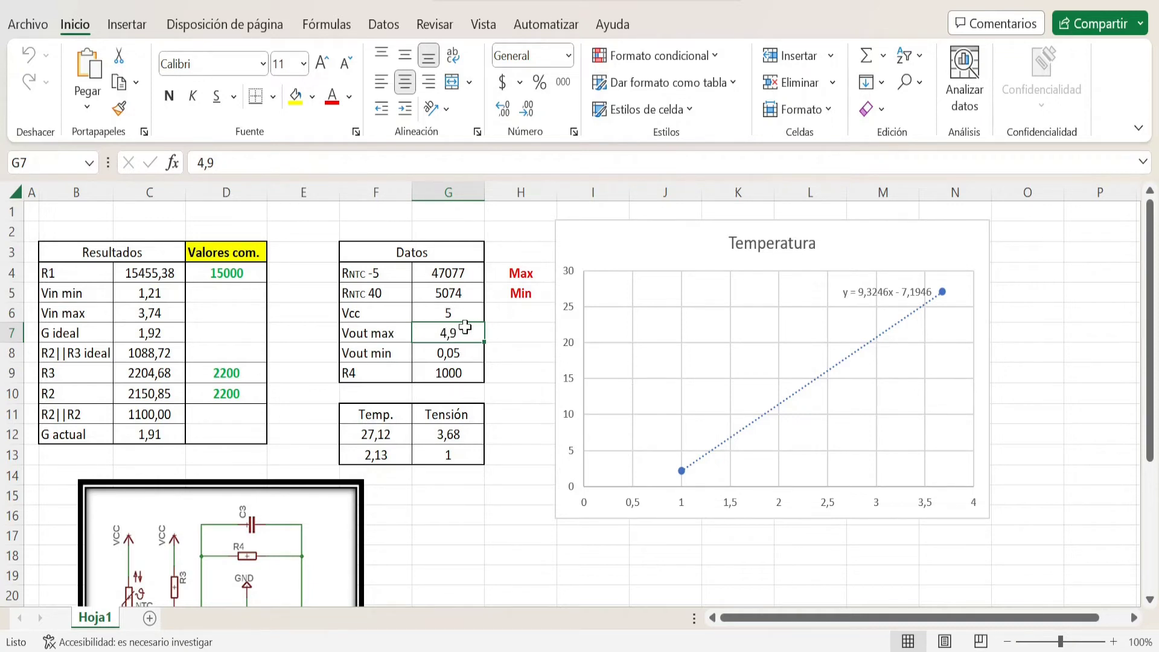
pyautogui.click(463, 356)
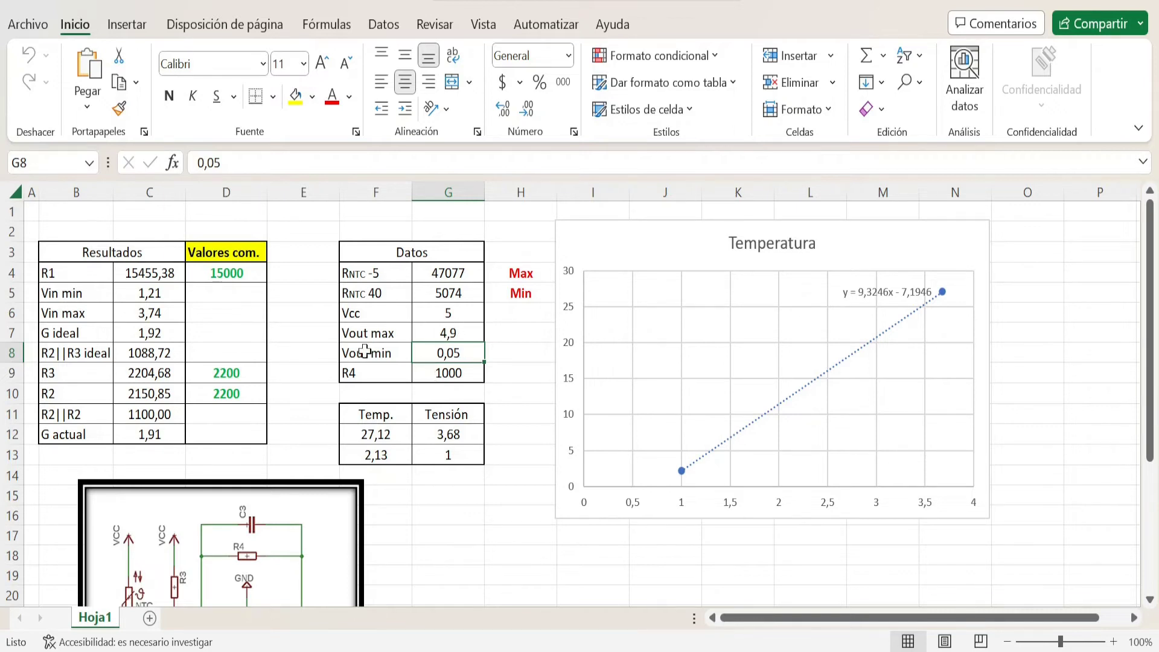
pyautogui.click(460, 370)
pyautogui.scroll(-1, 454, 383)
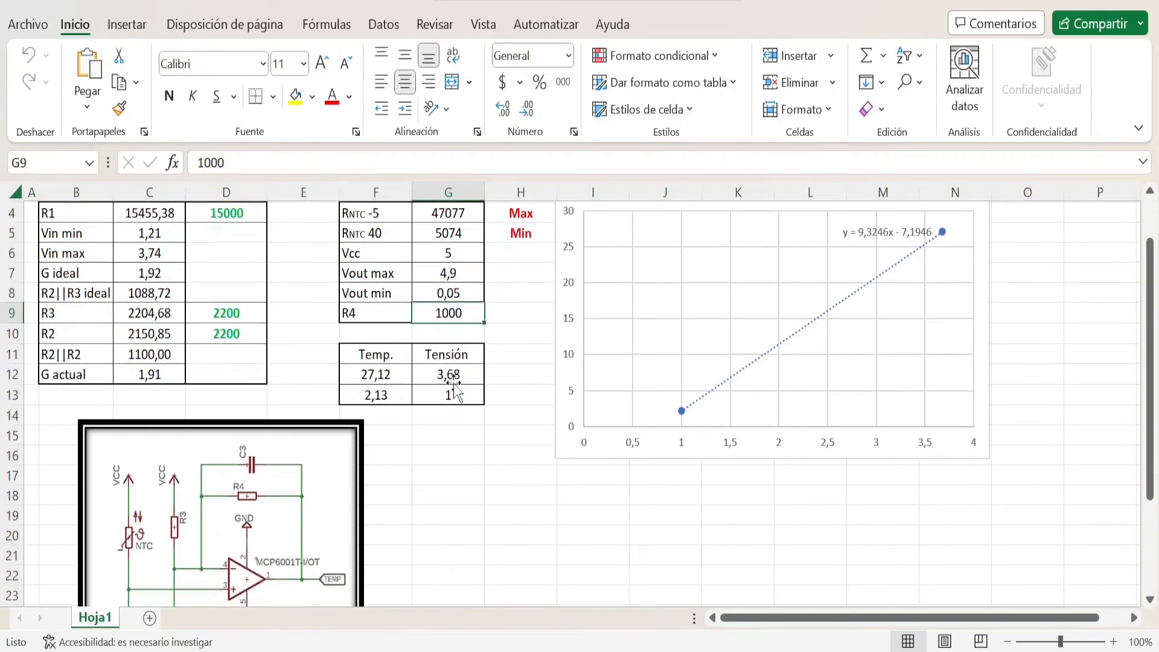
pyautogui.scroll(-3, 194, 362)
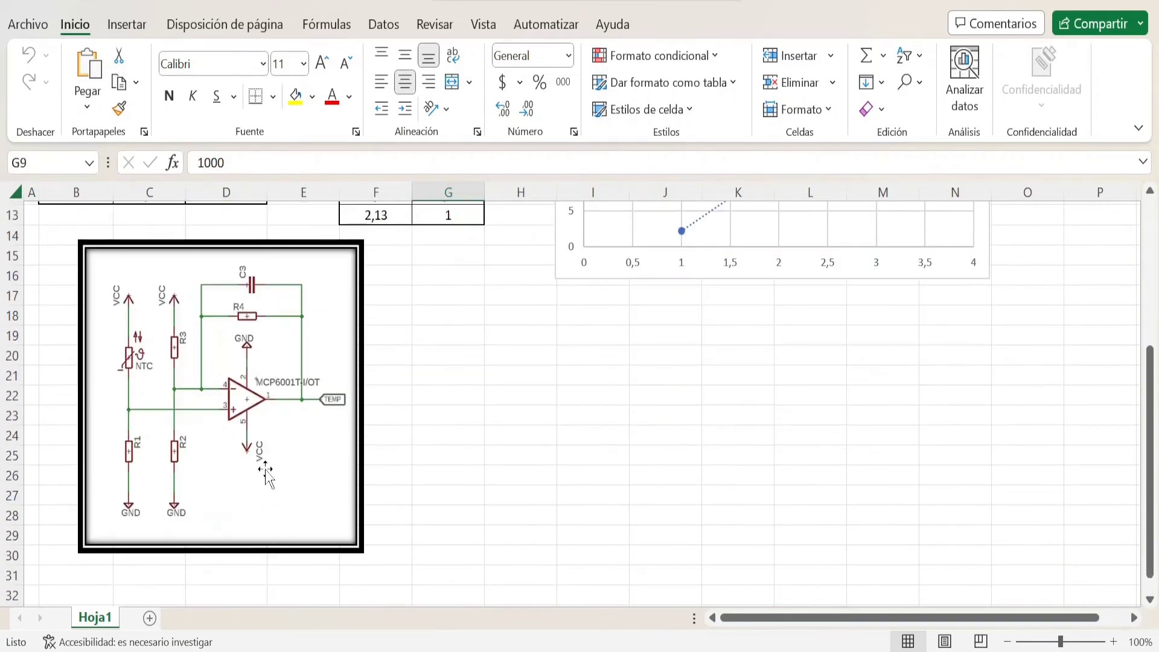
pyautogui.click(261, 415)
pyautogui.click(433, 372)
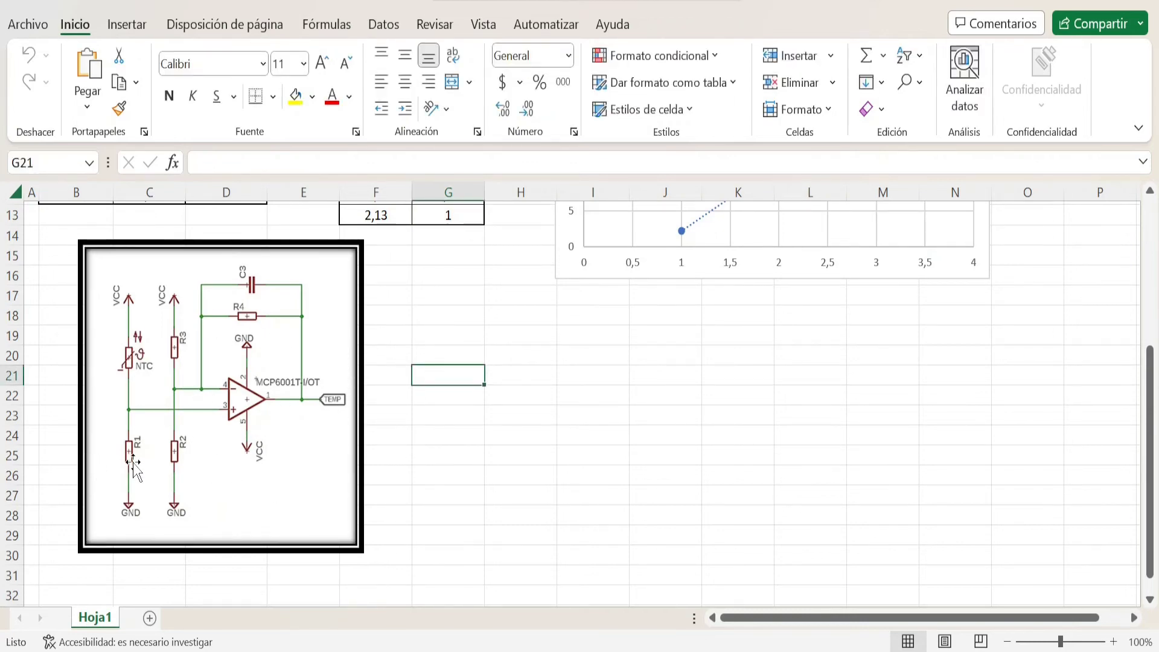
pyautogui.scroll(4, 266, 447)
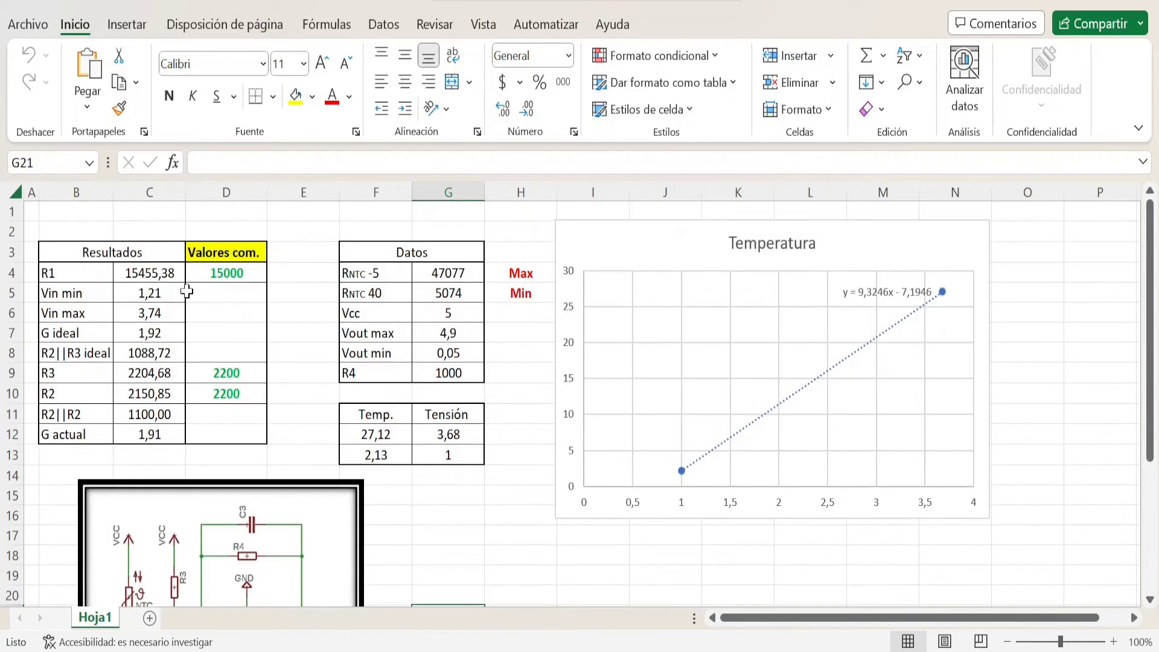
# - Check the formula that calculates R1 in the Resultados table and the commercial value chosen for it
pyautogui.click(165, 273)
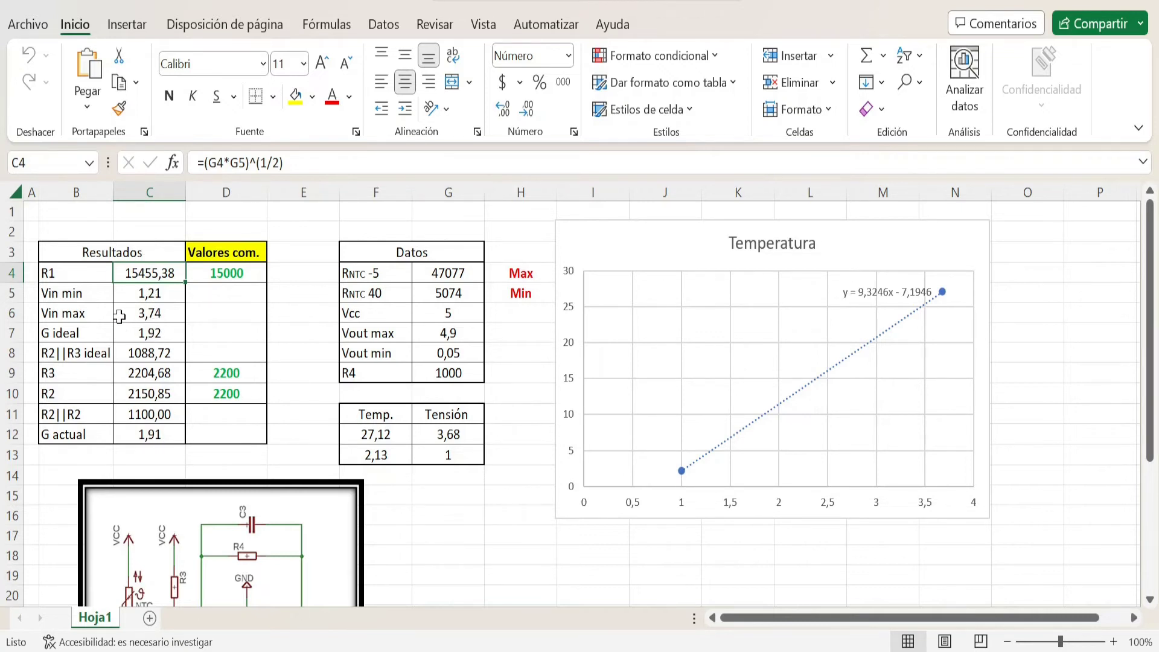
pyautogui.click(77, 276)
pyautogui.click(130, 274)
pyautogui.click(229, 275)
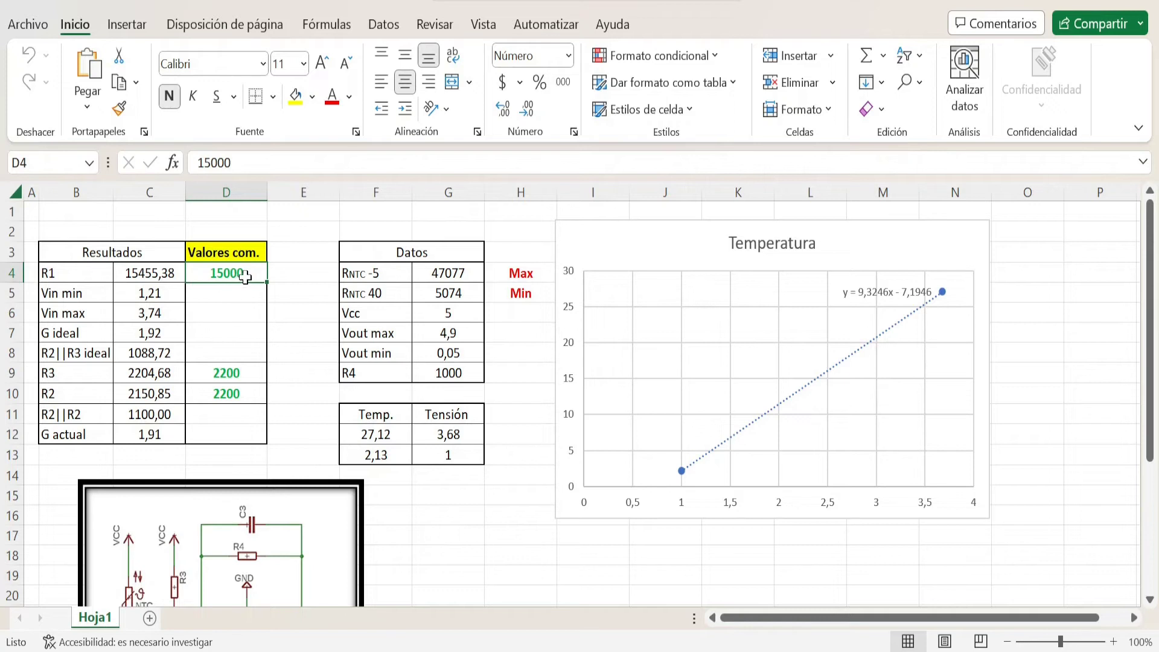
# - Try 1500 as the commercial value of R1 and restore it to 15000
pyautogui.doubleClick(245, 276)
pyautogui.press('BackSpace')
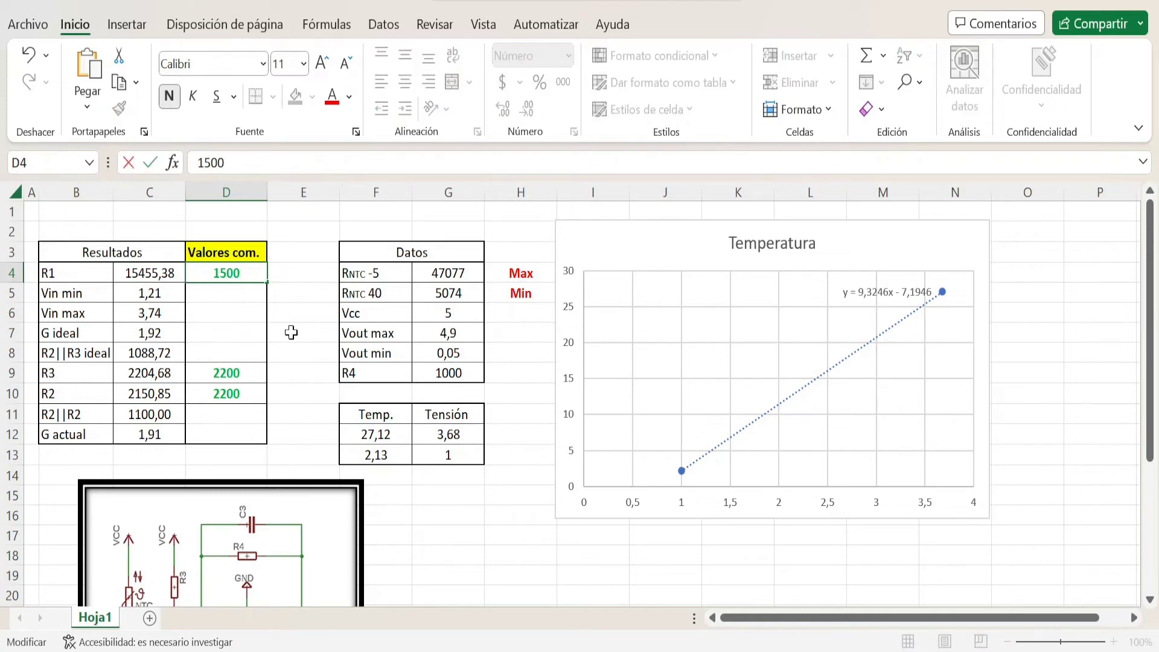
pyautogui.press('Return')
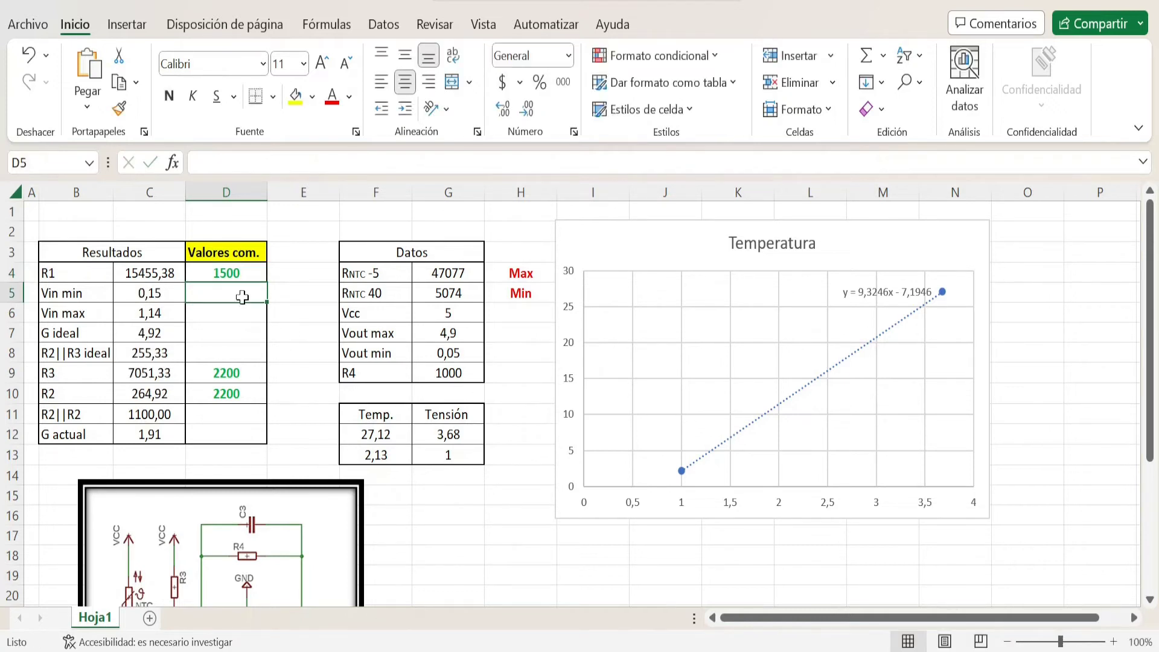
pyautogui.doubleClick(244, 274)
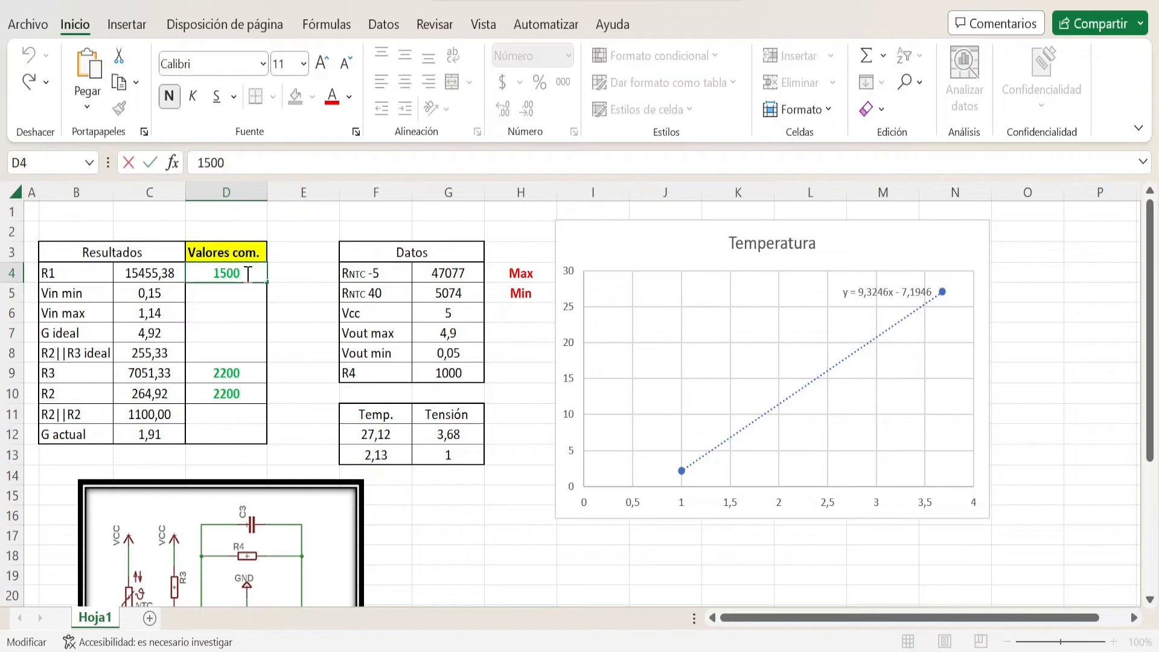
pyautogui.write('0')
pyautogui.press('Return')
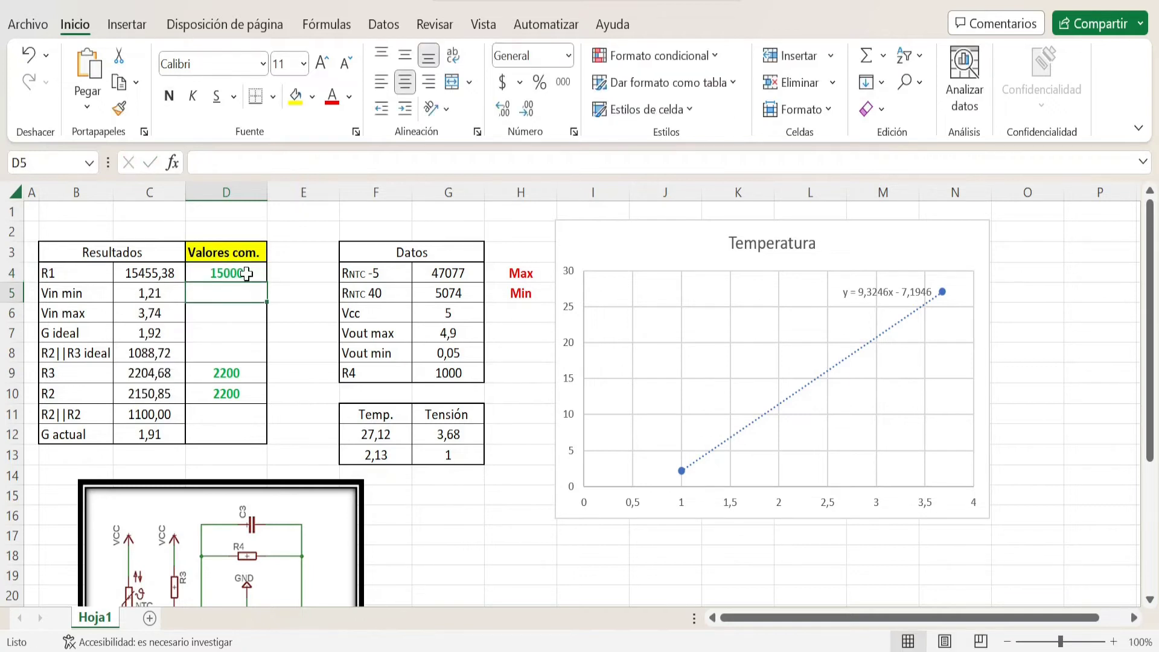
# - Compare the calculated R3 and R2 resistances with the commercial values entered beside them
pyautogui.click(248, 276)
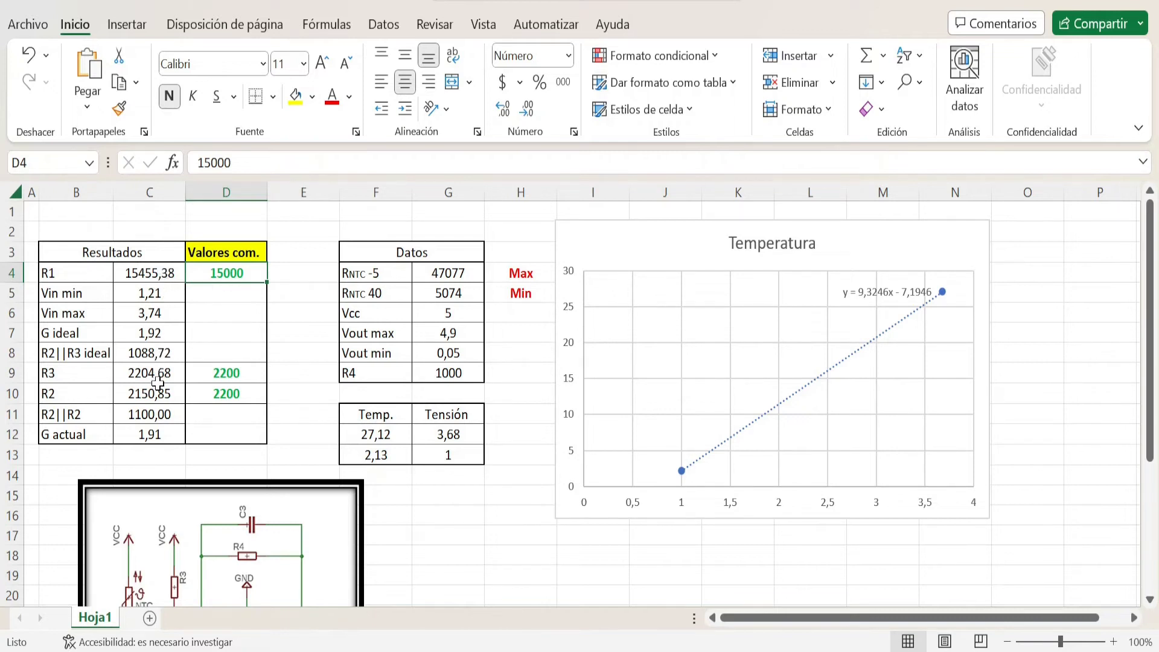
pyautogui.click(232, 378)
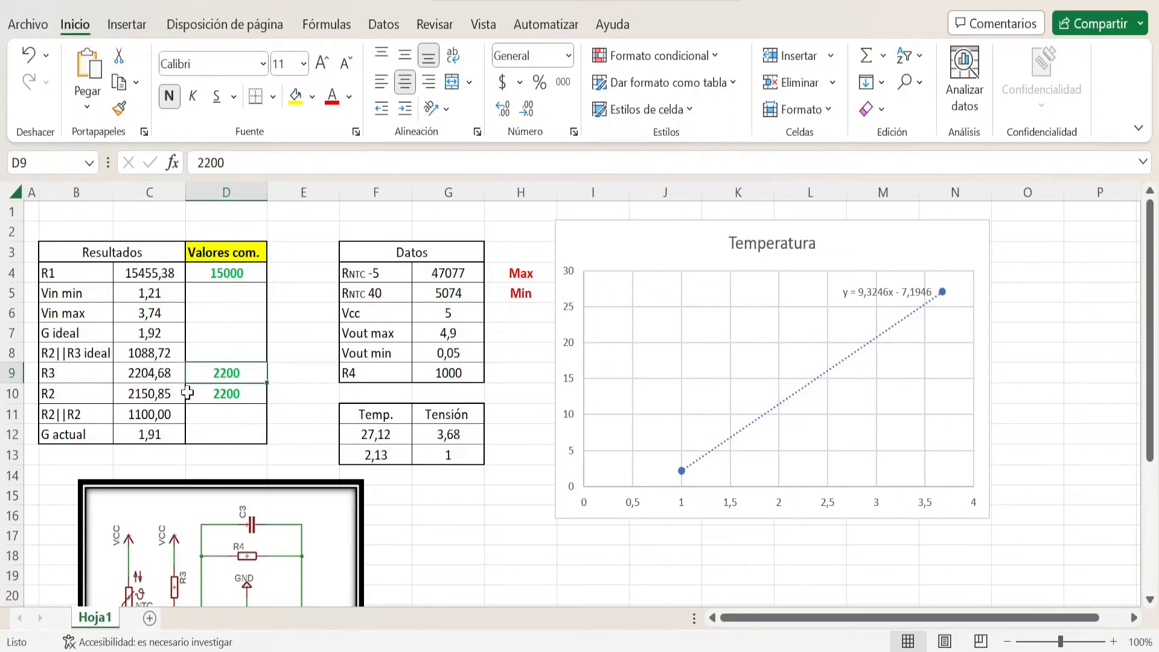
pyautogui.click(80, 378)
pyautogui.click(91, 373)
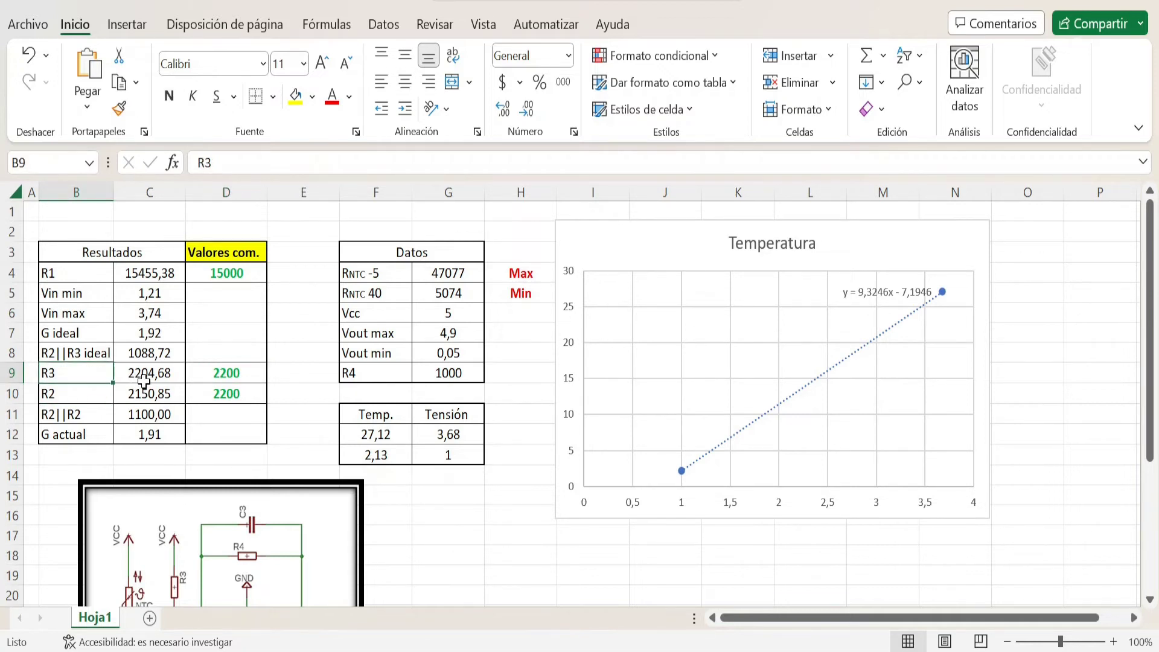
pyautogui.click(228, 378)
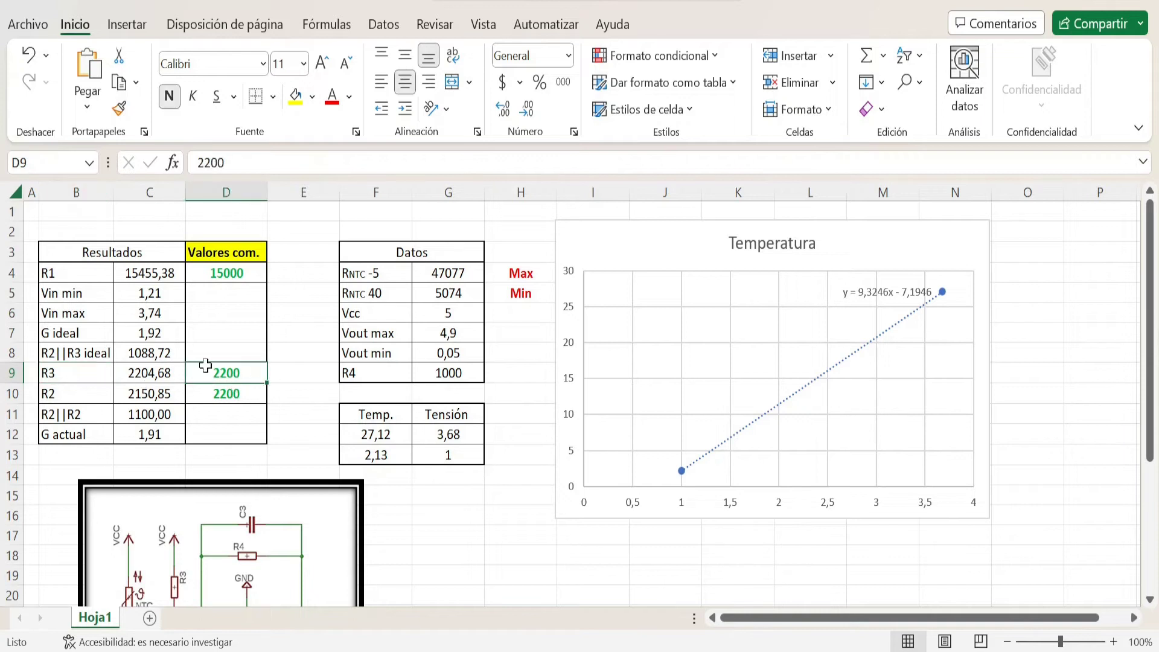
pyautogui.click(58, 399)
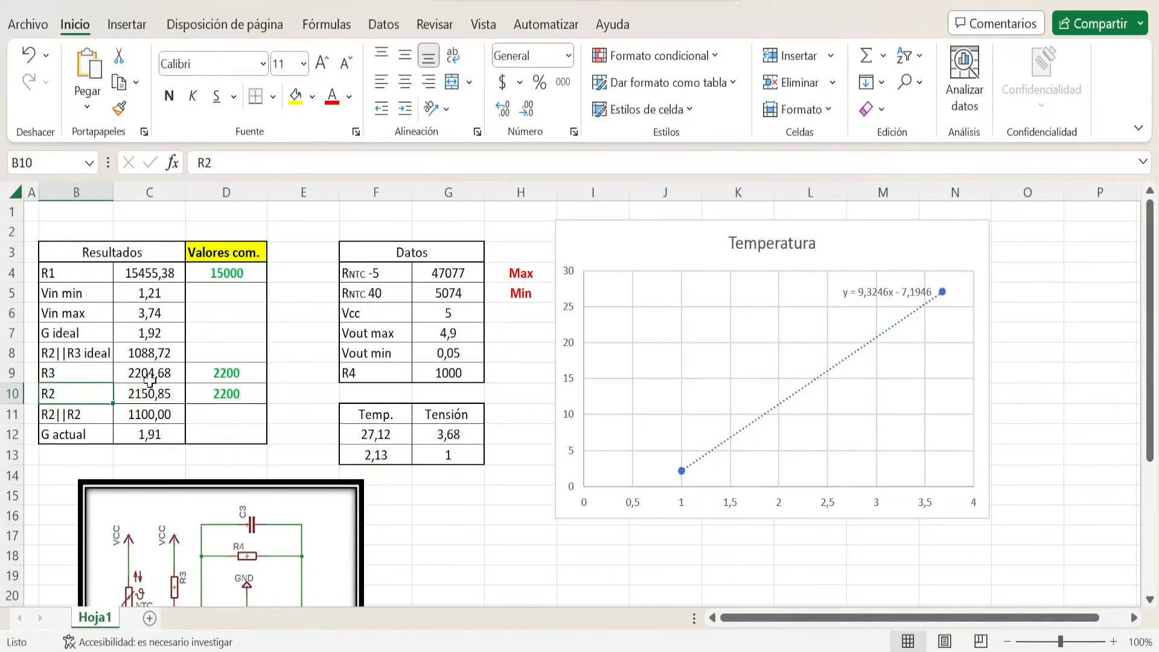
pyautogui.click(232, 400)
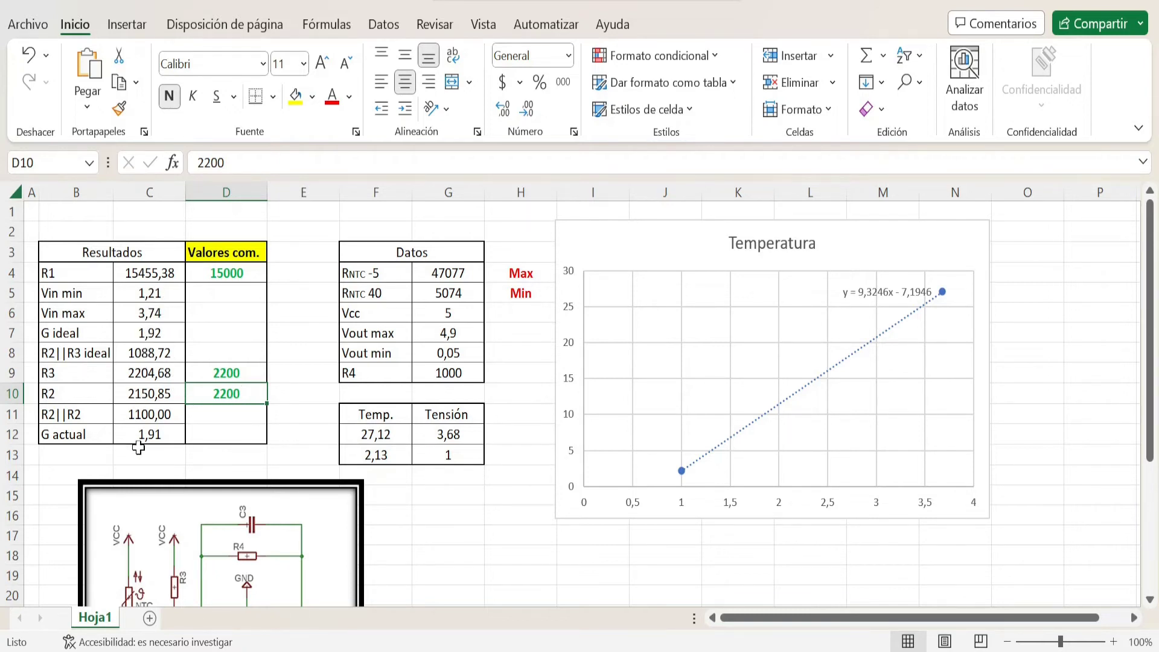
# - Correct the label in cell B11 of the Resultados table to R2||R3
pyautogui.click(54, 412)
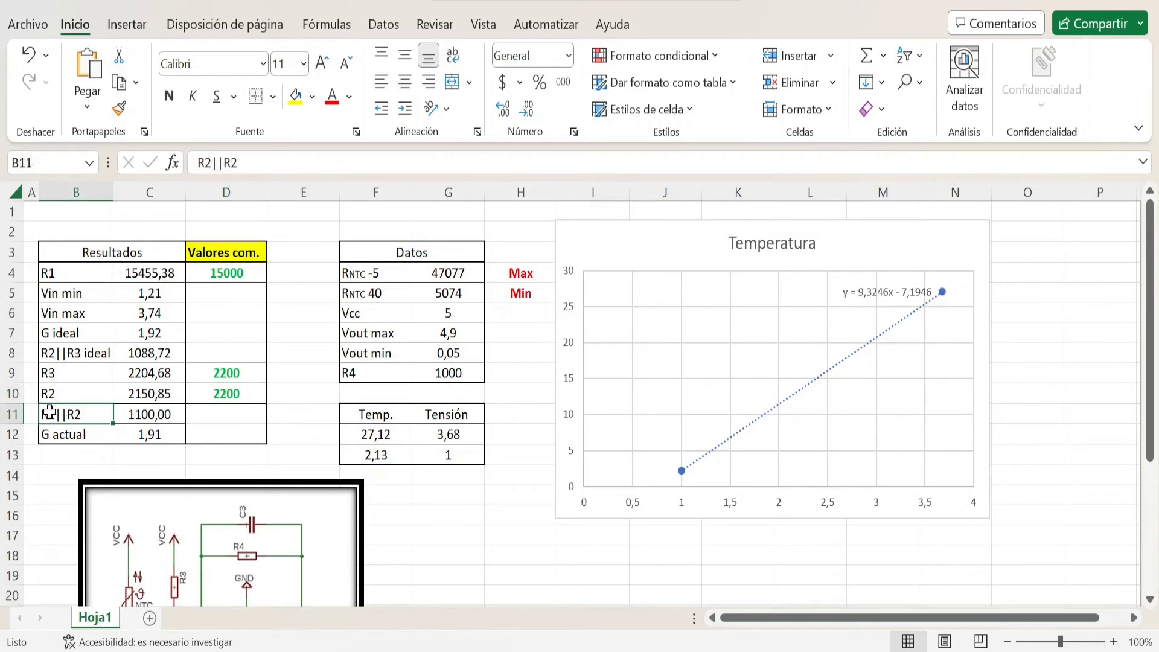
pyautogui.doubleClick(88, 416)
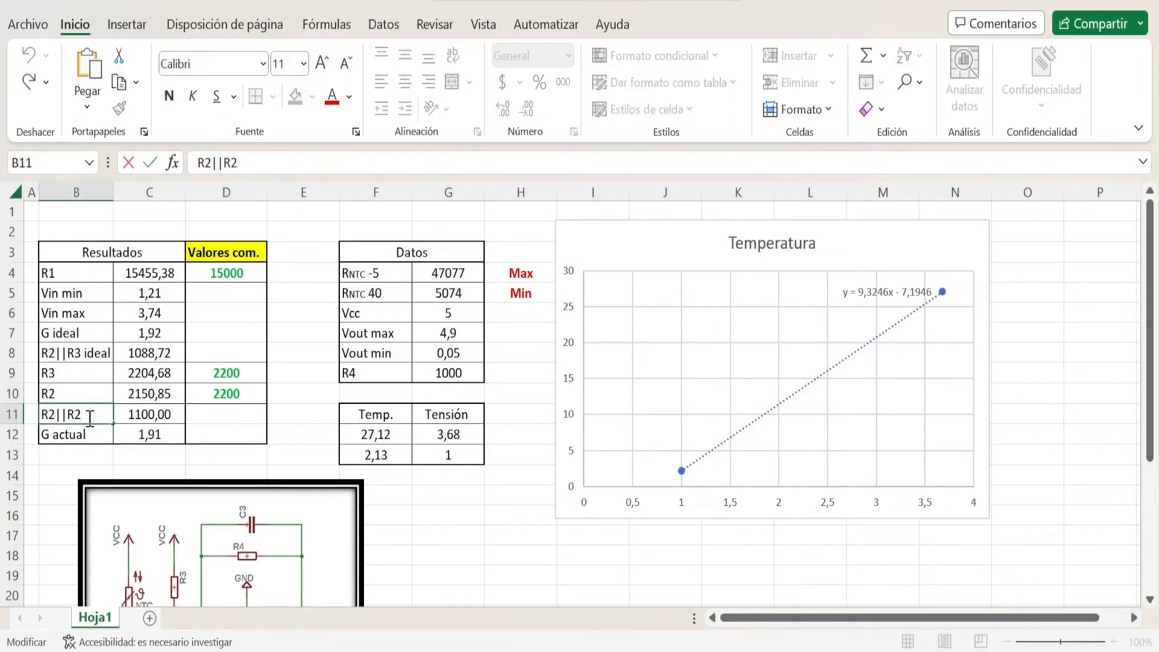
pyautogui.press('BackSpace')
pyautogui.write('3')
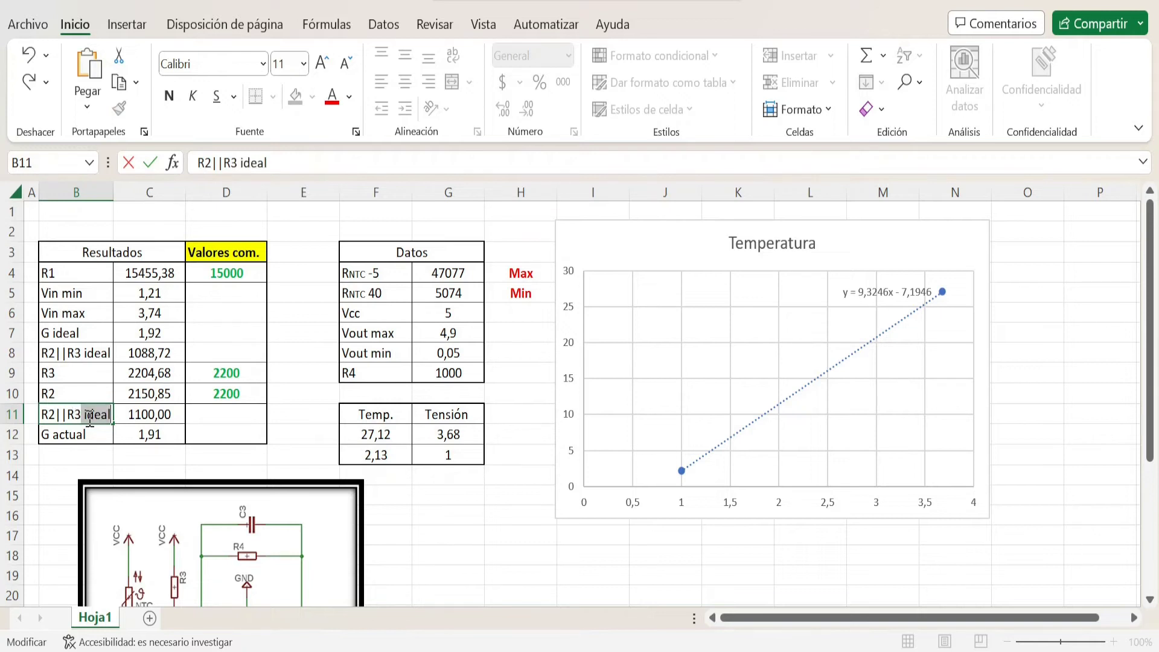
pyautogui.press('Delete')
pyautogui.press('Return')
pyautogui.click(89, 416)
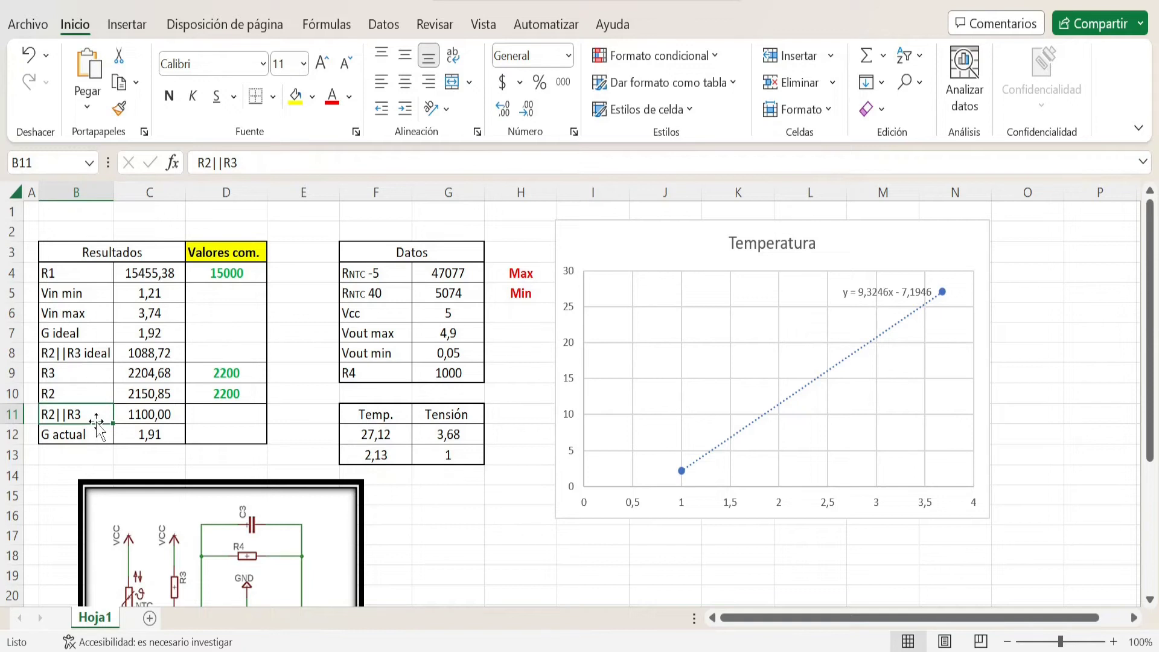
# - Compare the G actual formula and result in C12 with the G ideal ones in C7
pyautogui.click(145, 437)
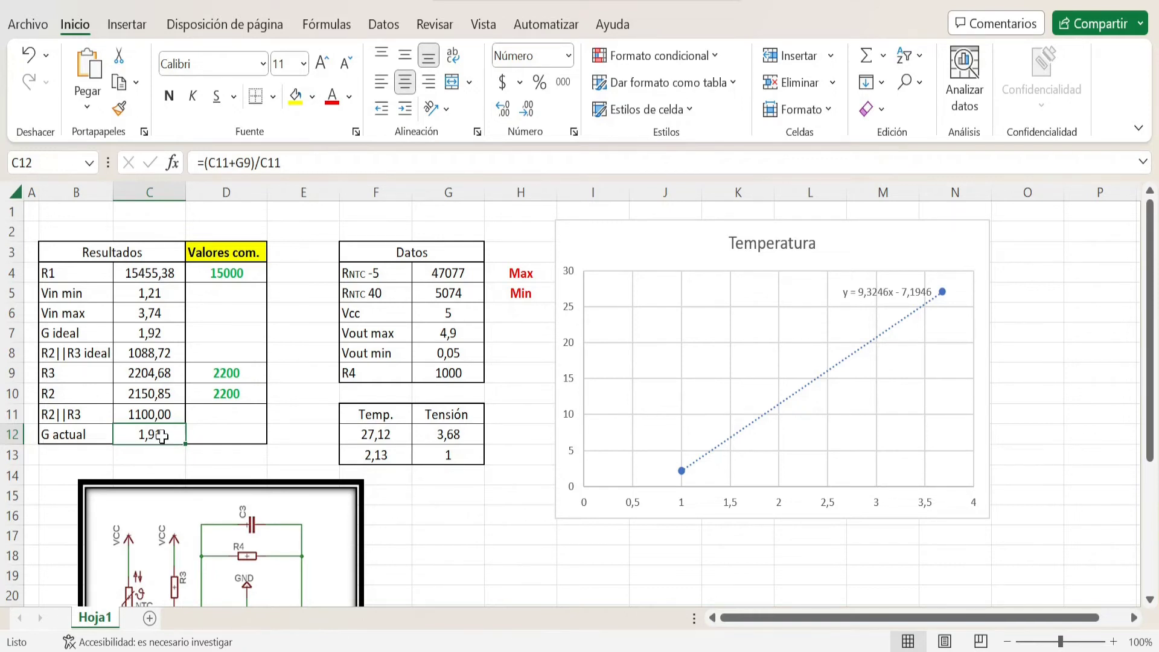
pyautogui.click(149, 333)
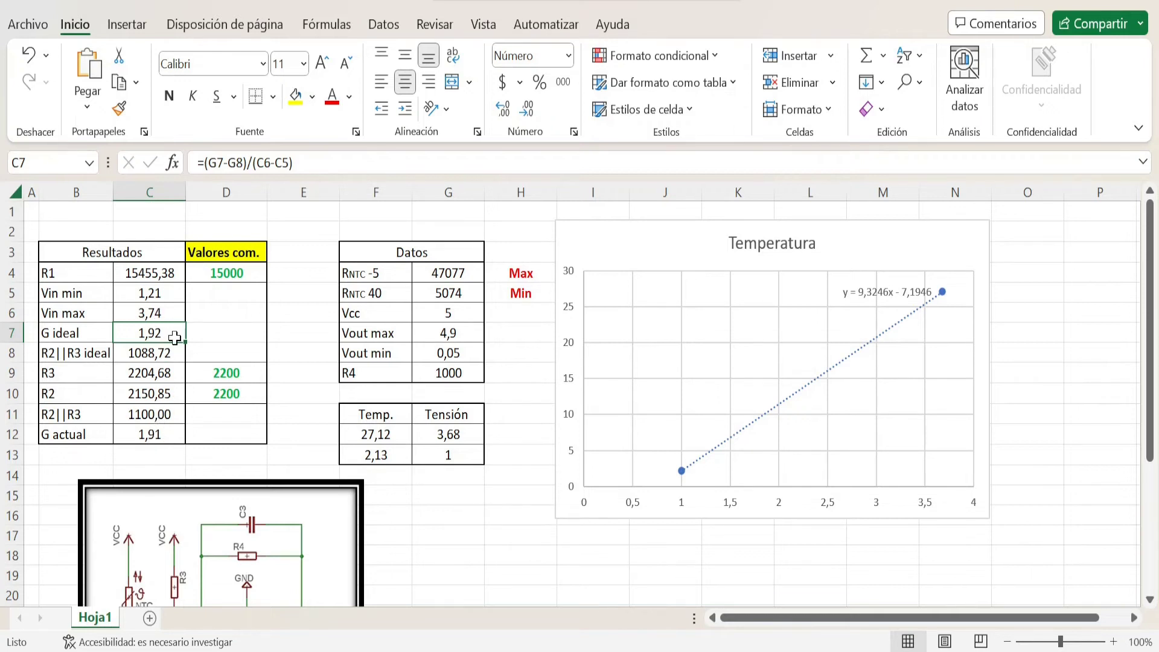
pyautogui.click(173, 433)
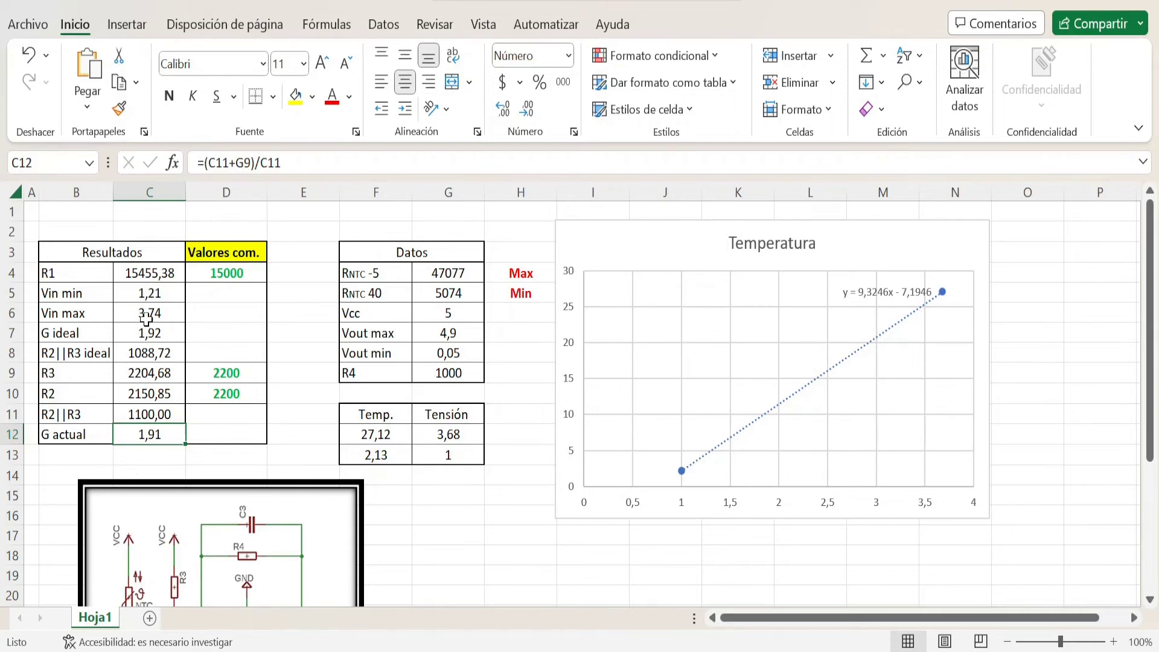
pyautogui.scroll(-3, 160, 326)
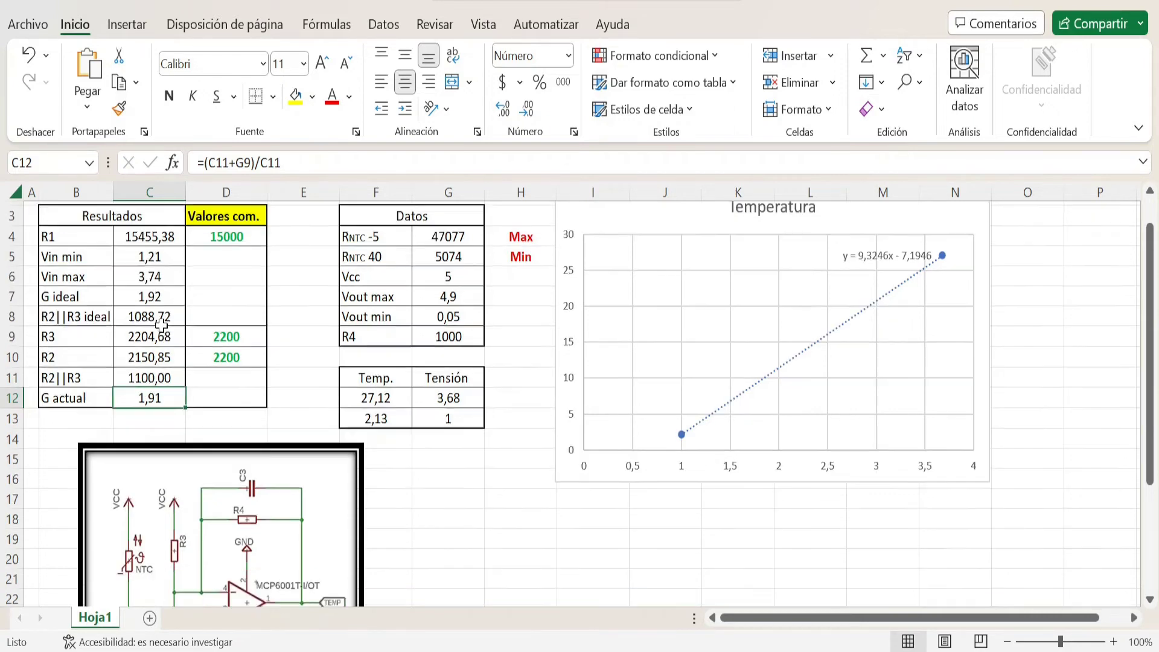
pyautogui.scroll(3, 213, 339)
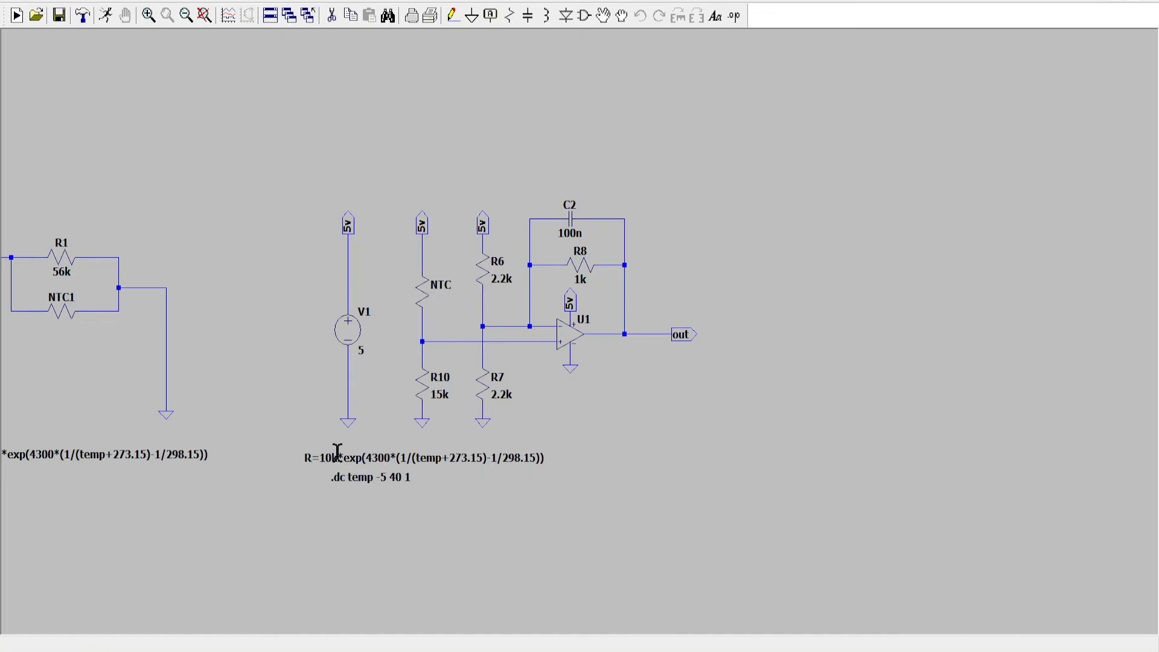
# - Switch to the LTspice schematic and inspect the NTC resistor's resistance expression, leaving its properties unchanged
pyautogui.scroll(3, 393, 486)
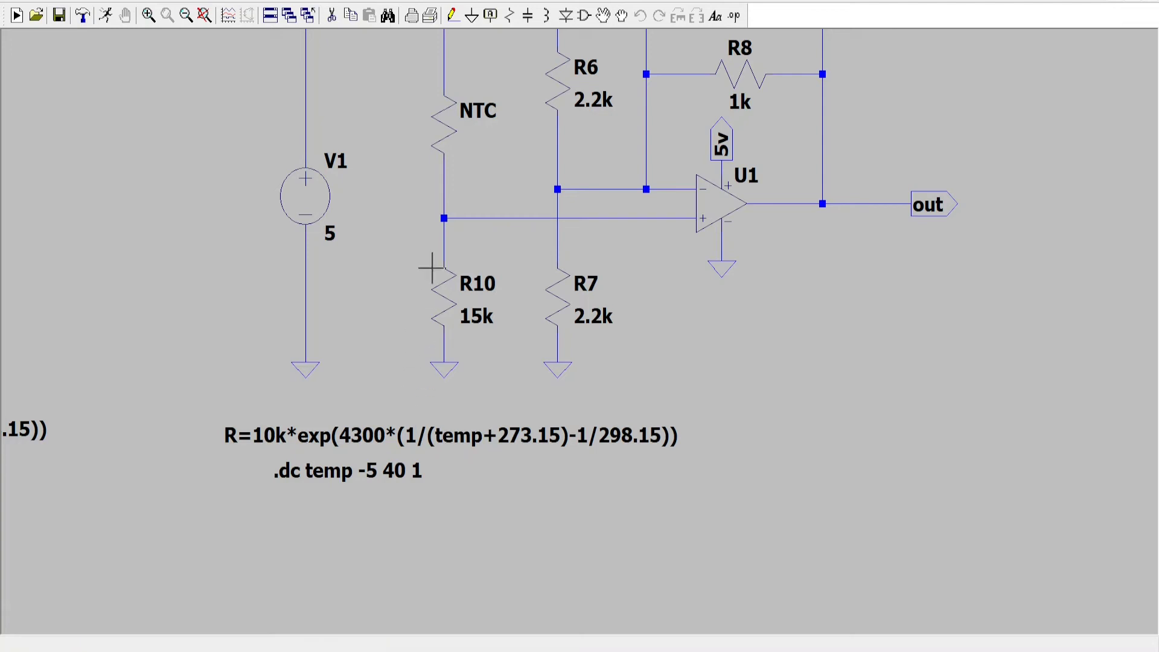
pyautogui.rightClick(449, 124)
pyautogui.click(662, 358)
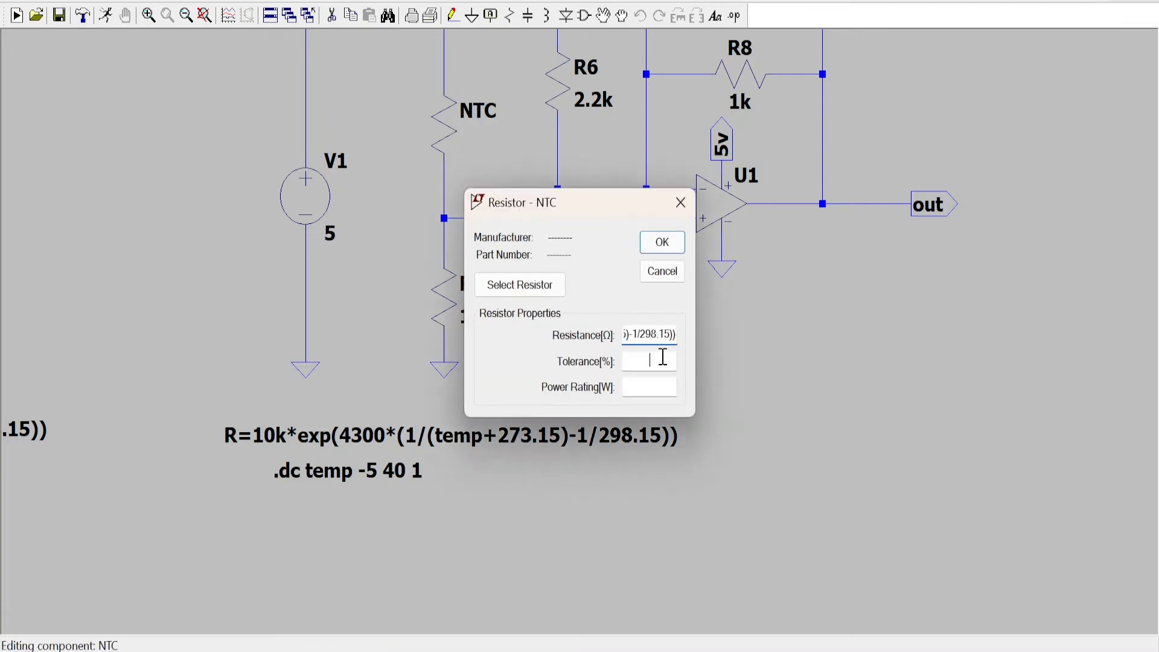
pyautogui.doubleClick(662, 334)
pyautogui.click(662, 270)
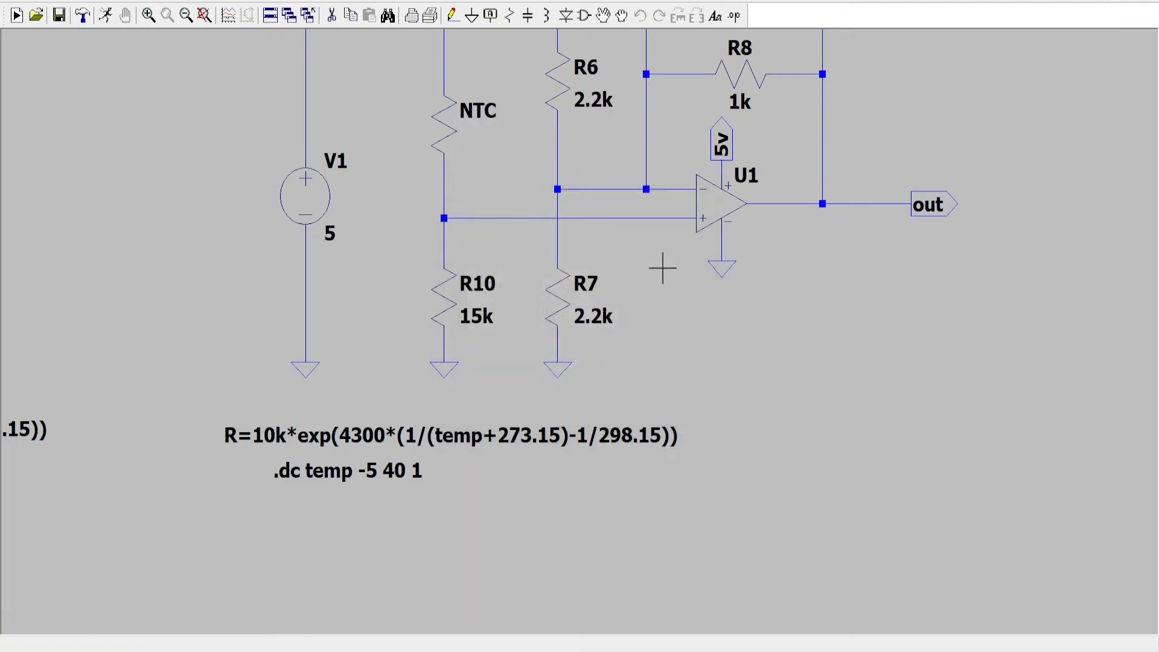
# - Run the DC temperature sweep of the op-amp circuit and plot the voltage at the out node
pyautogui.scroll(-2, 895, 329)
pyautogui.scroll(1, 806, 420)
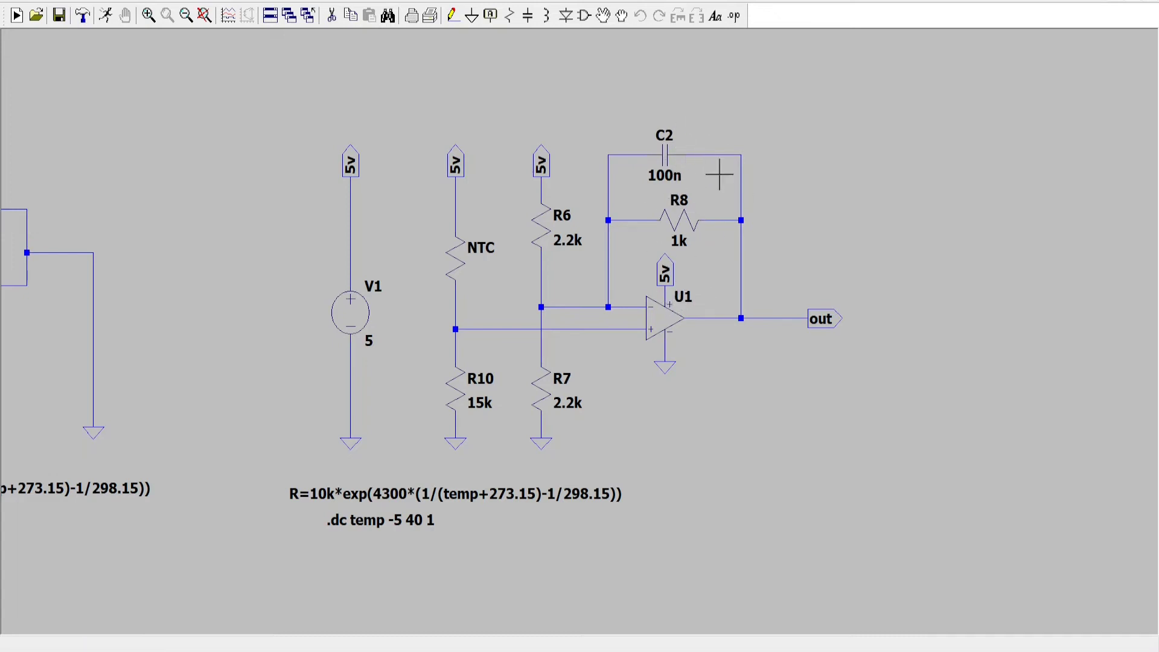
pyautogui.click(106, 16)
pyautogui.click(664, 494)
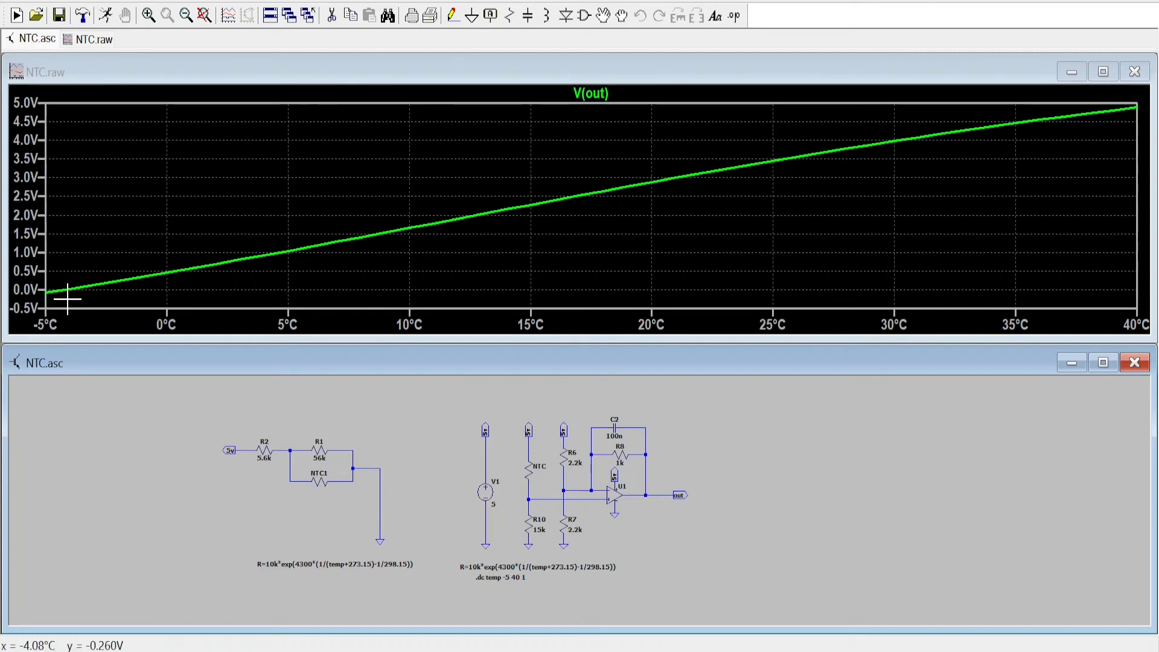
# - Inspect V(out) up close at the -5 °C end and at the 40 °C end of the curve
pyautogui.moveTo(77, 303); pyautogui.dragTo(40, 273)
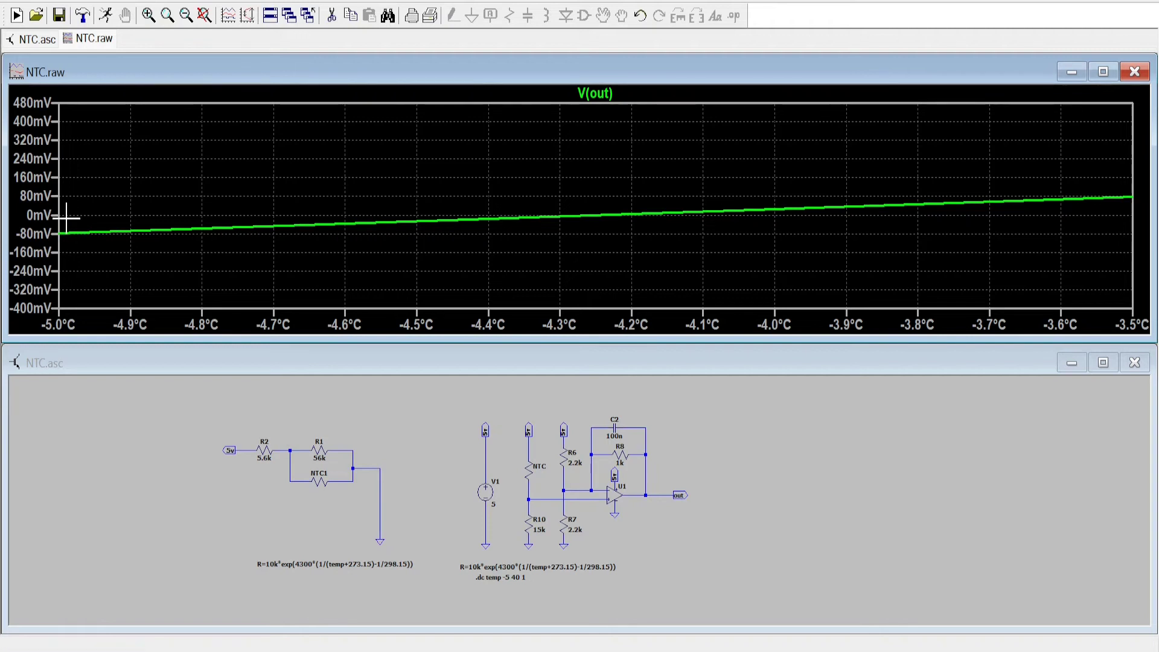
pyautogui.rightClick(108, 171)
pyautogui.click(133, 187)
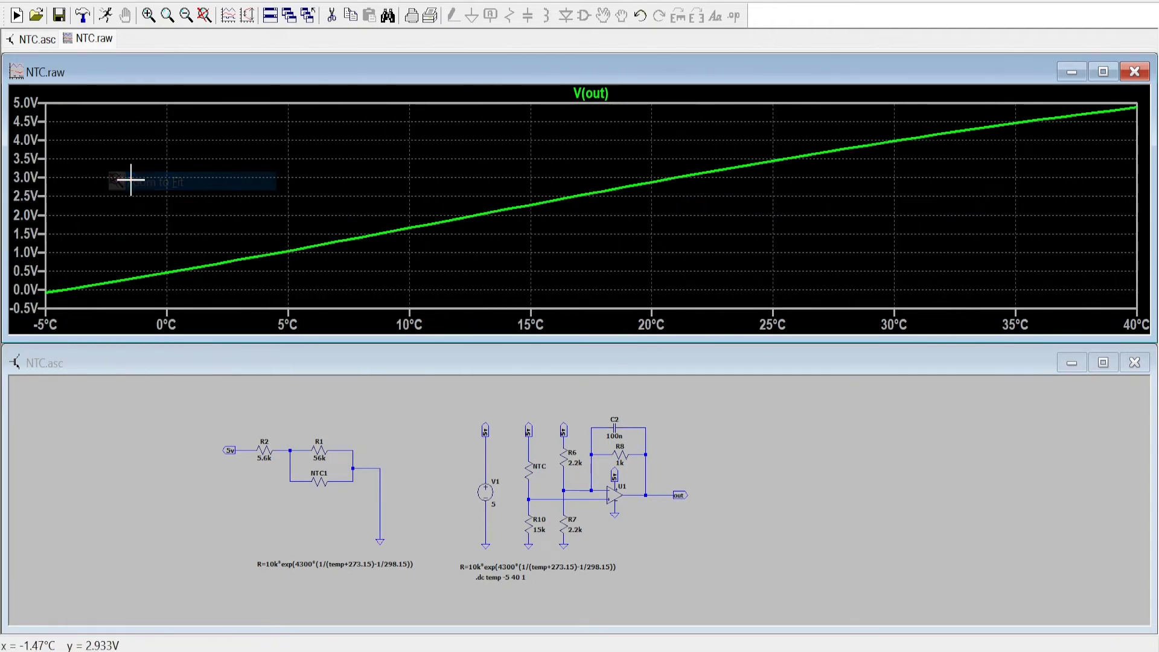
pyautogui.moveTo(1138, 125); pyautogui.dragTo(1112, 91)
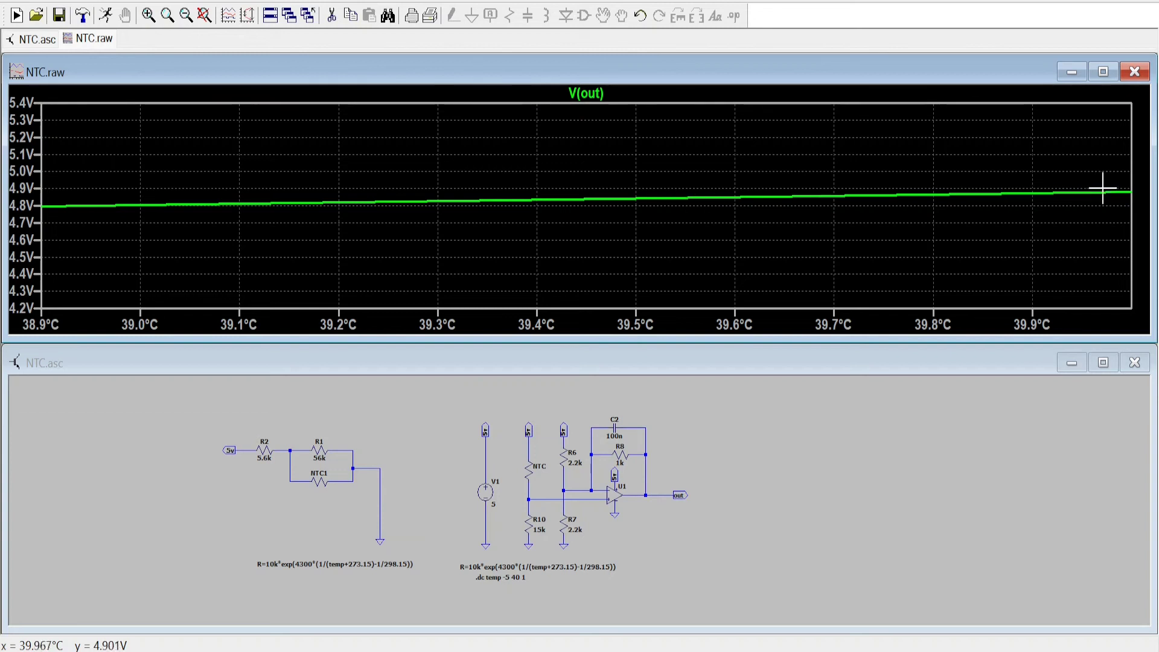
# - Fit the full temperature sweep of V(out) back into the plot
pyautogui.rightClick(717, 157)
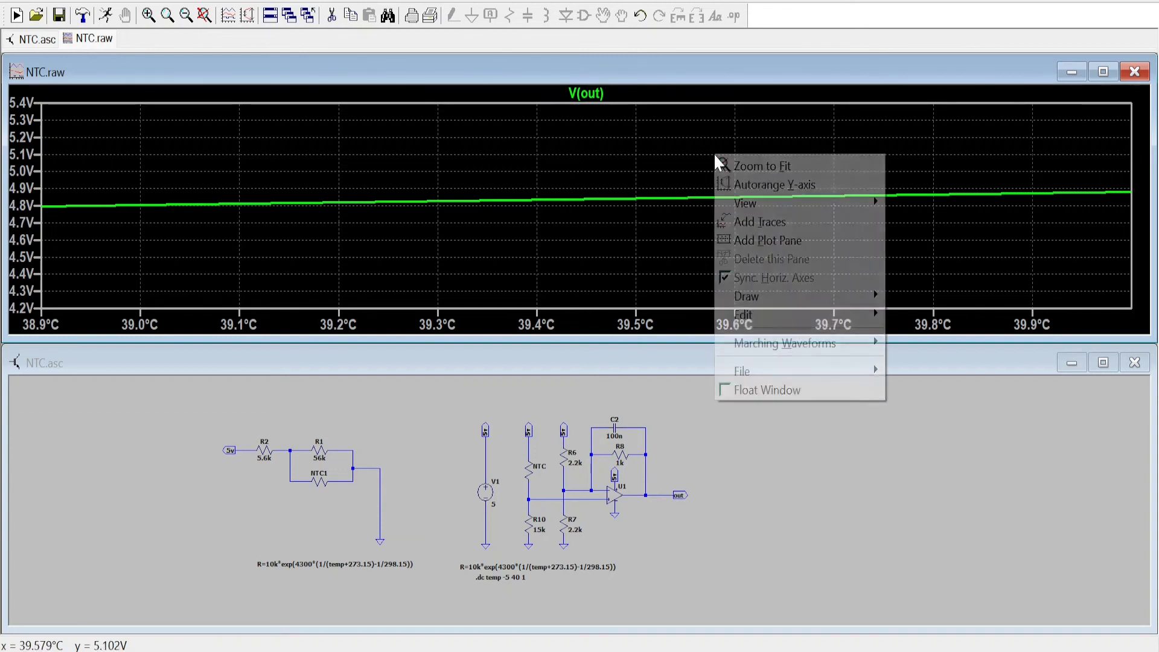
pyautogui.click(754, 161)
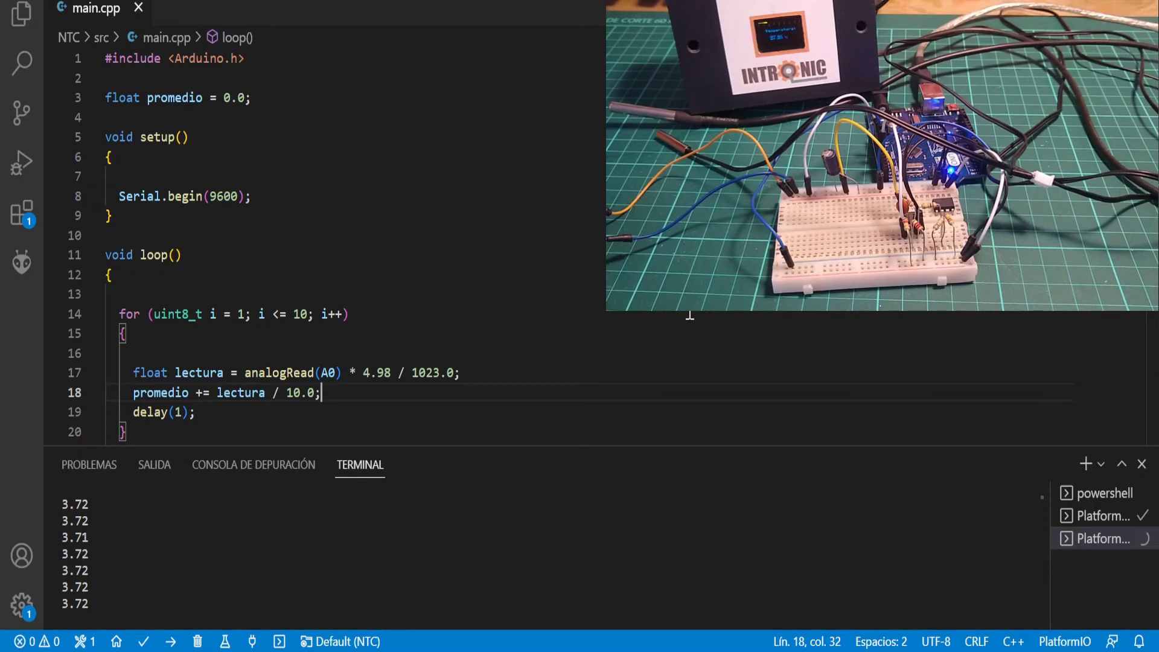
# - Switch to main.cpp in Visual Studio Code and add a blank line after Serial.begin(9600) in setup()
pyautogui.click(219, 134)
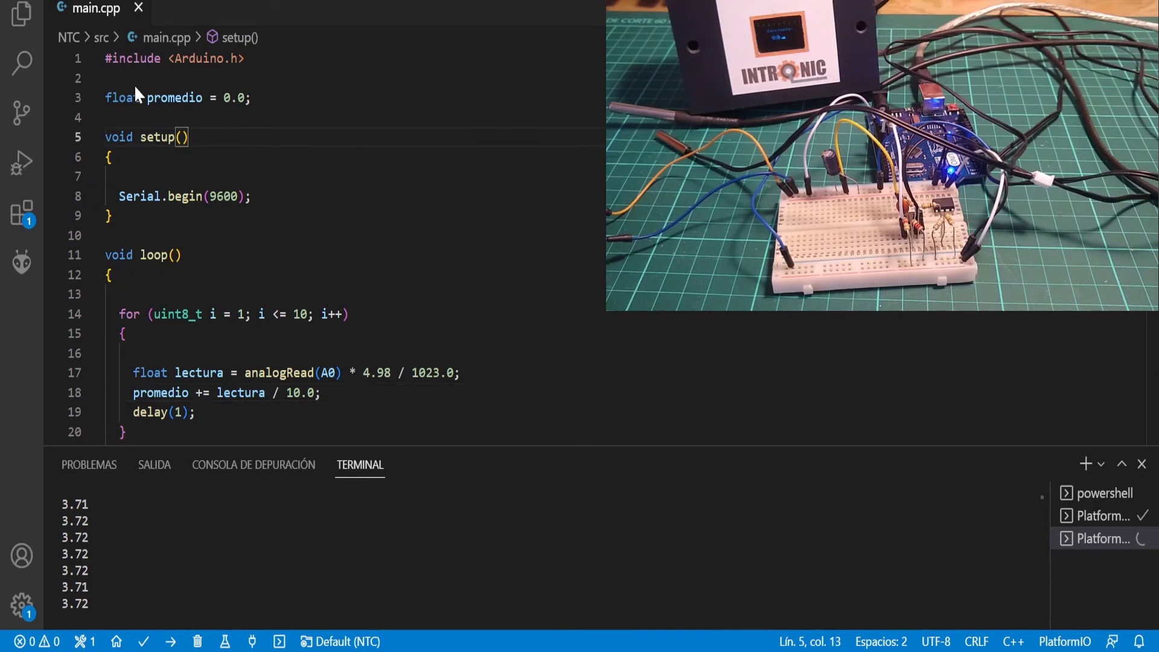
pyautogui.click(289, 188)
pyautogui.press('Return')
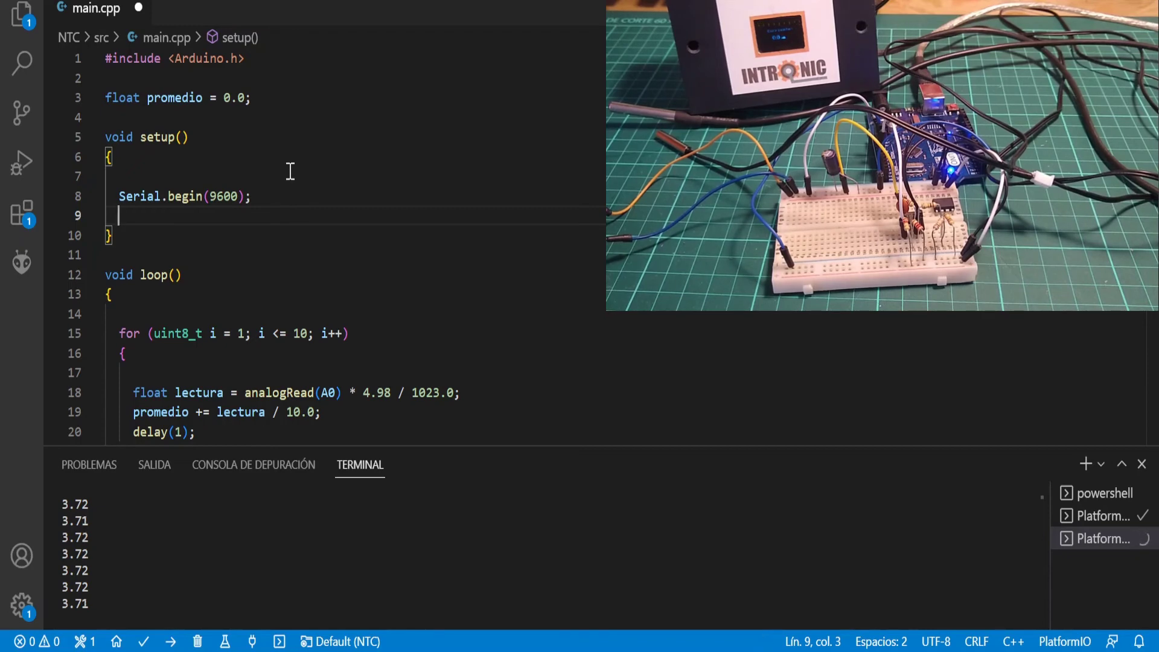
# - Examine how loop() averages ten A0 voltage readings, prints promedio and resets it, comparing the reset with its declaration
pyautogui.scroll(-4, 350, 248)
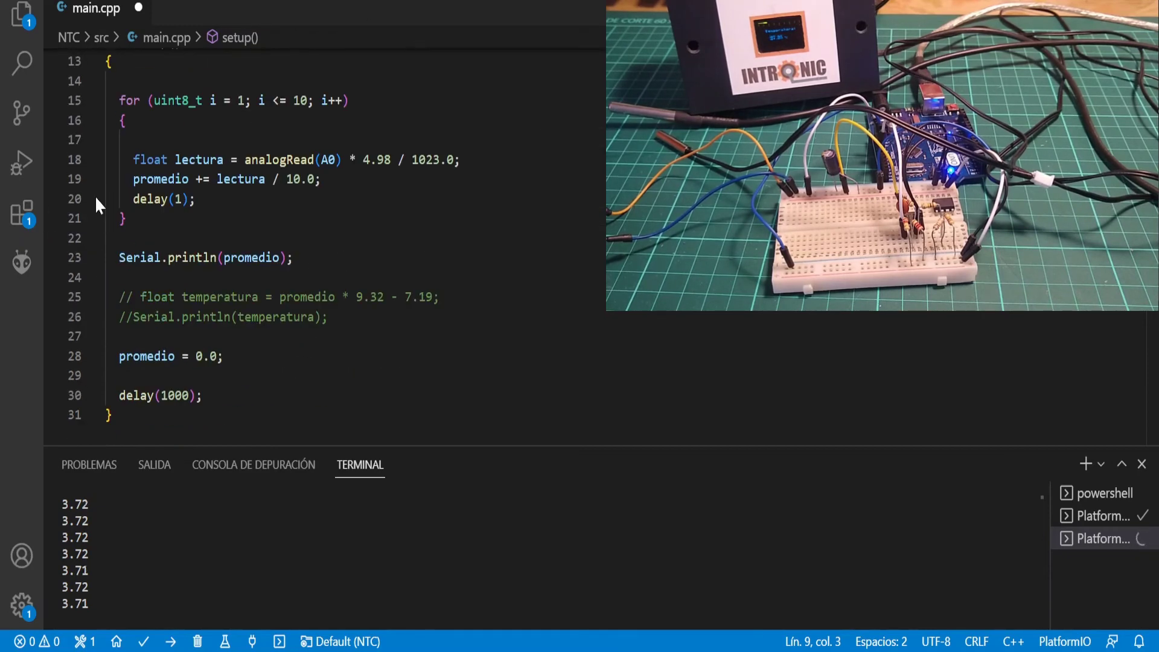
pyautogui.scroll(2, 304, 369)
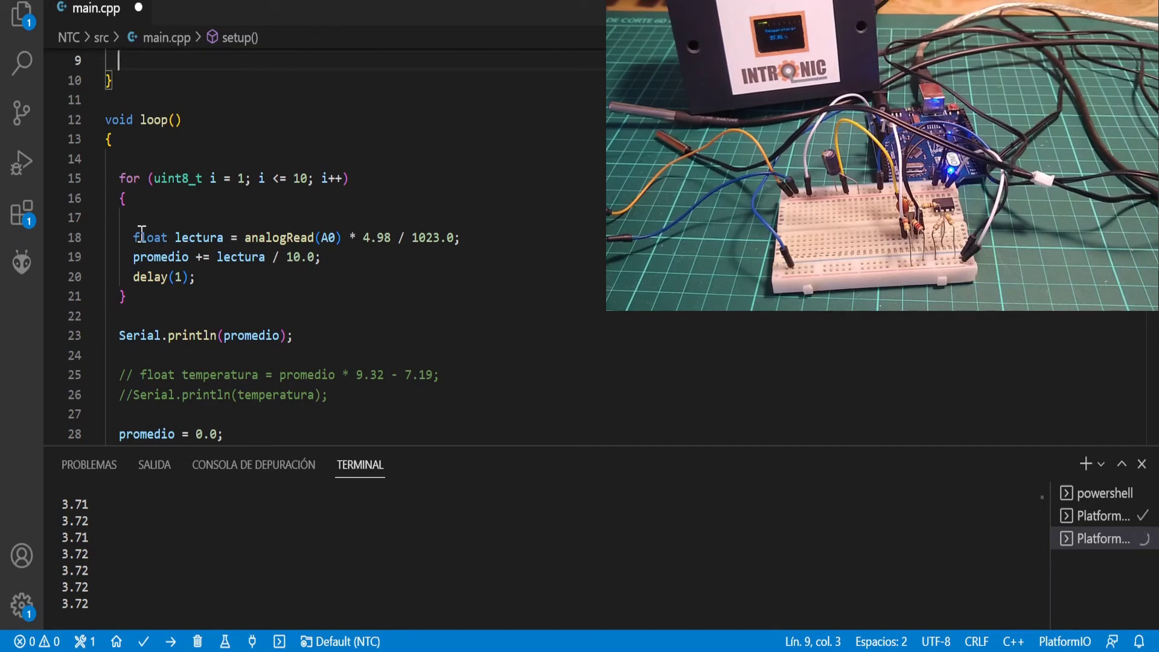
pyautogui.click(373, 222)
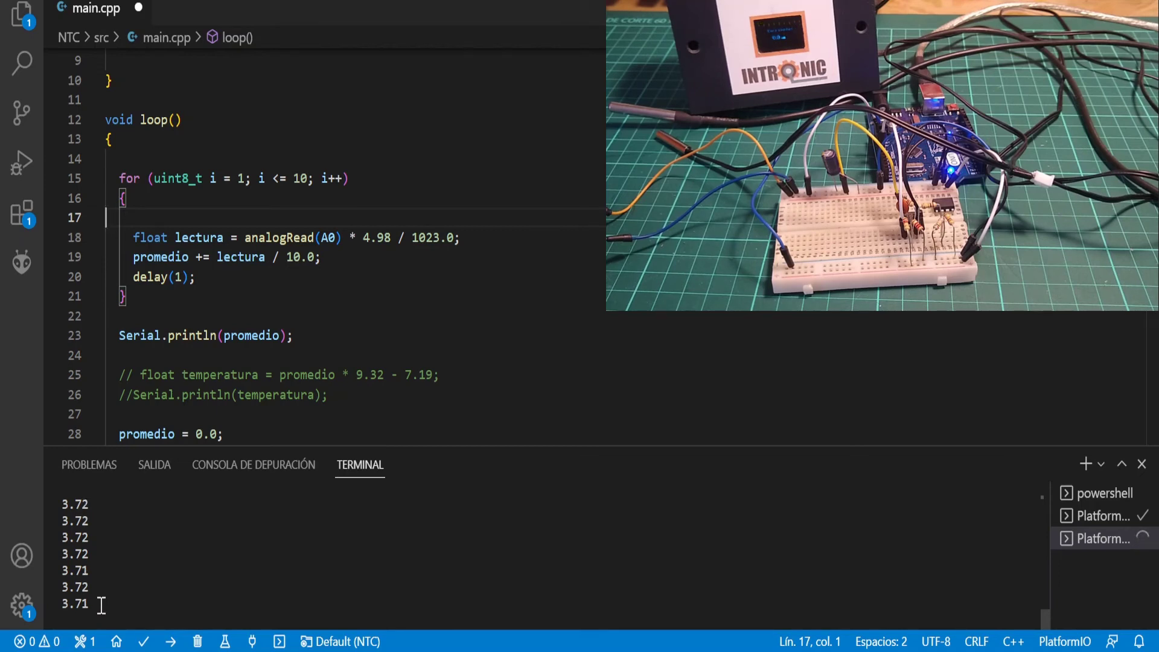
pyautogui.scroll(-4, 270, 233)
pyautogui.scroll(3, 120, 266)
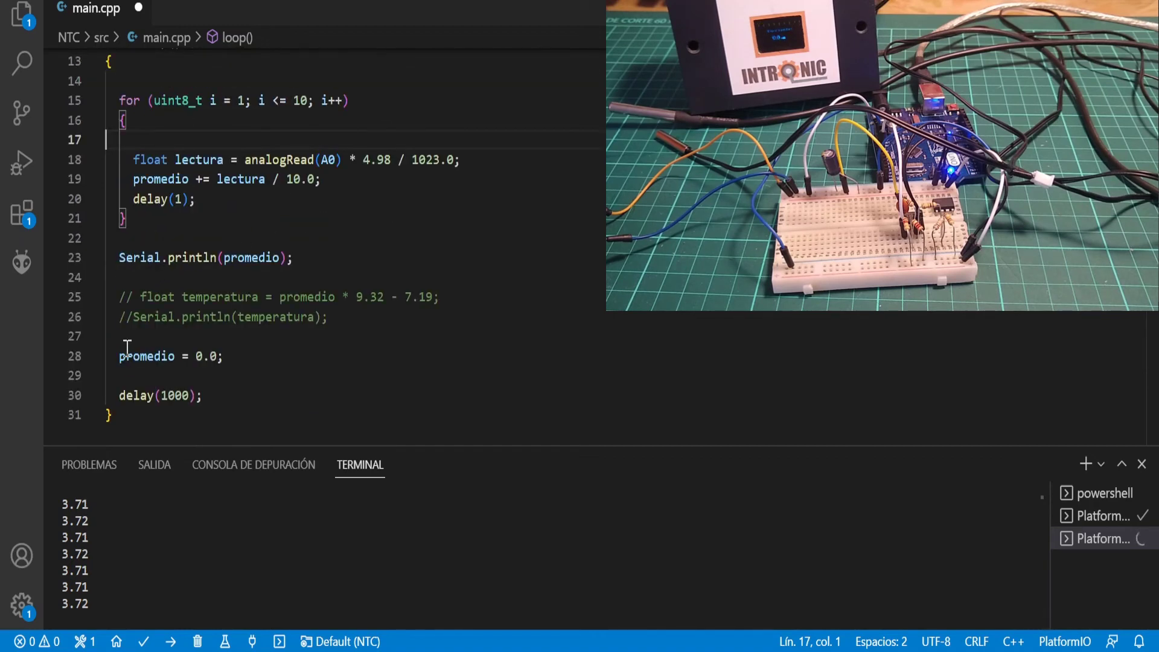
pyautogui.moveTo(120, 356); pyautogui.dragTo(225, 357)
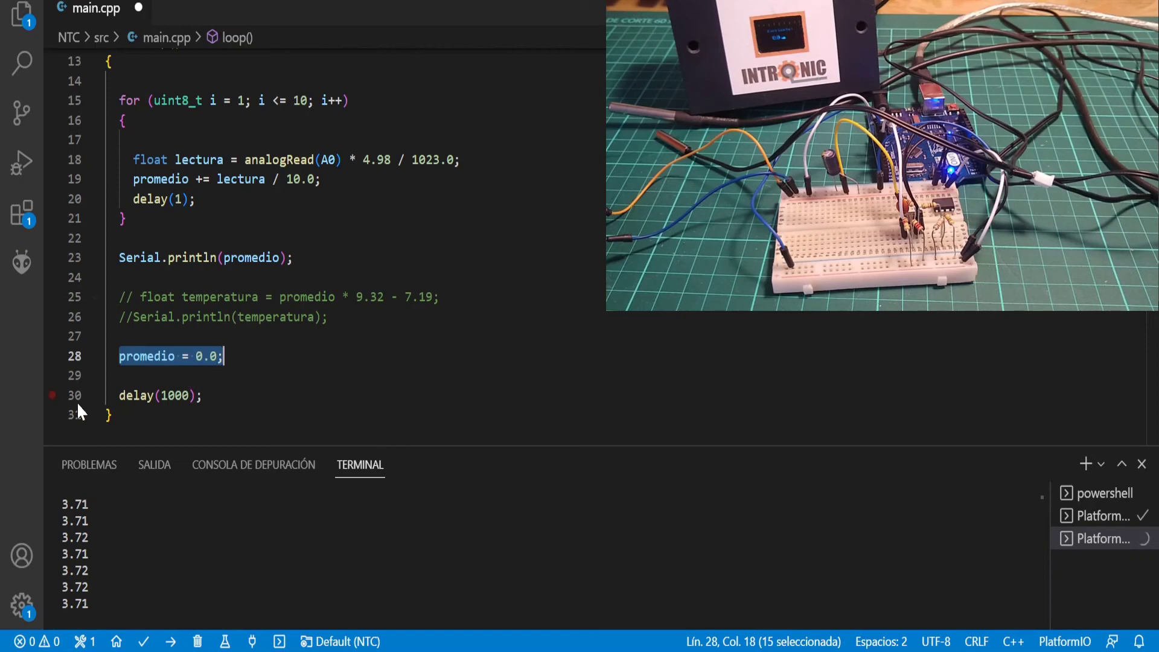
pyautogui.scroll(4, 357, 173)
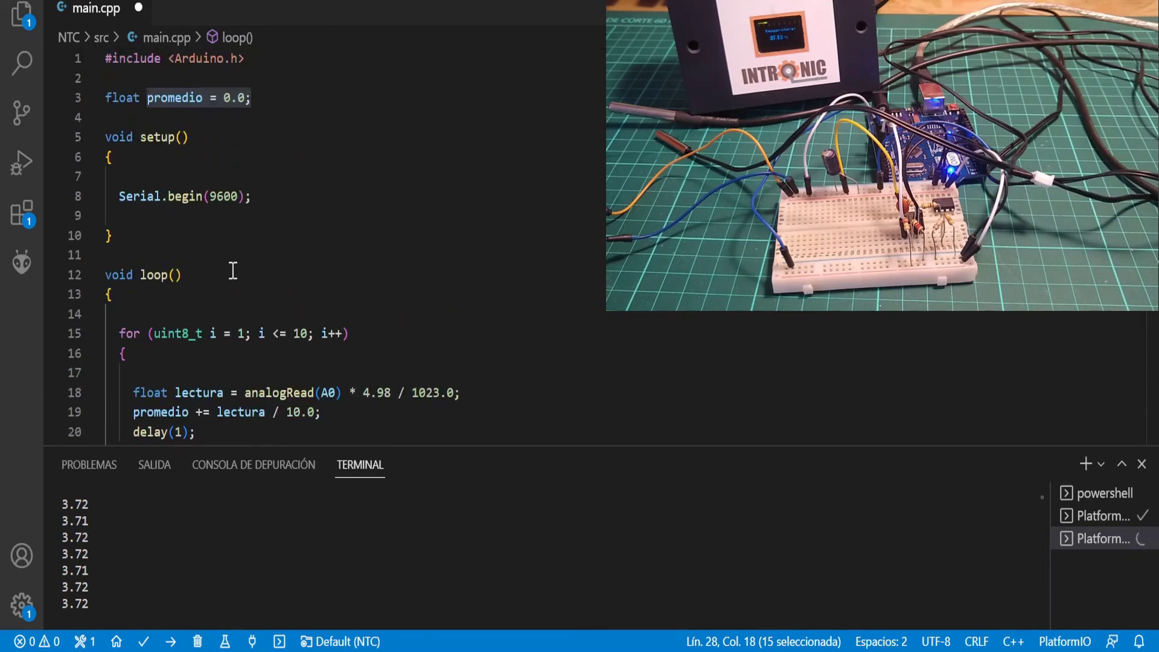
pyautogui.scroll(-3, 233, 271)
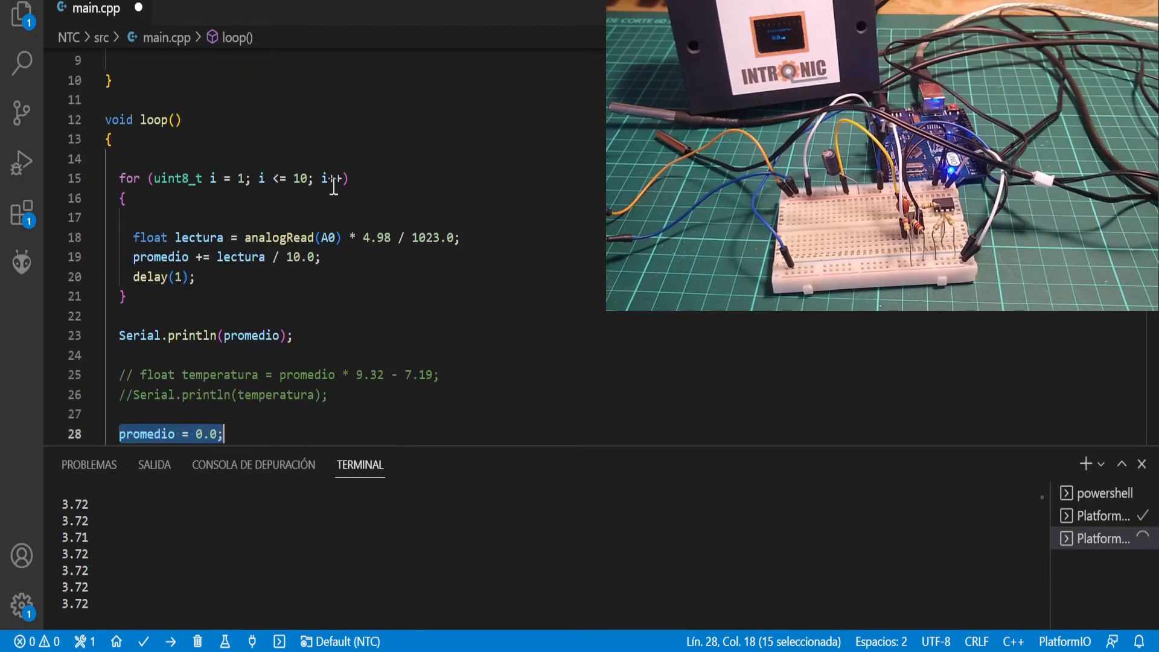